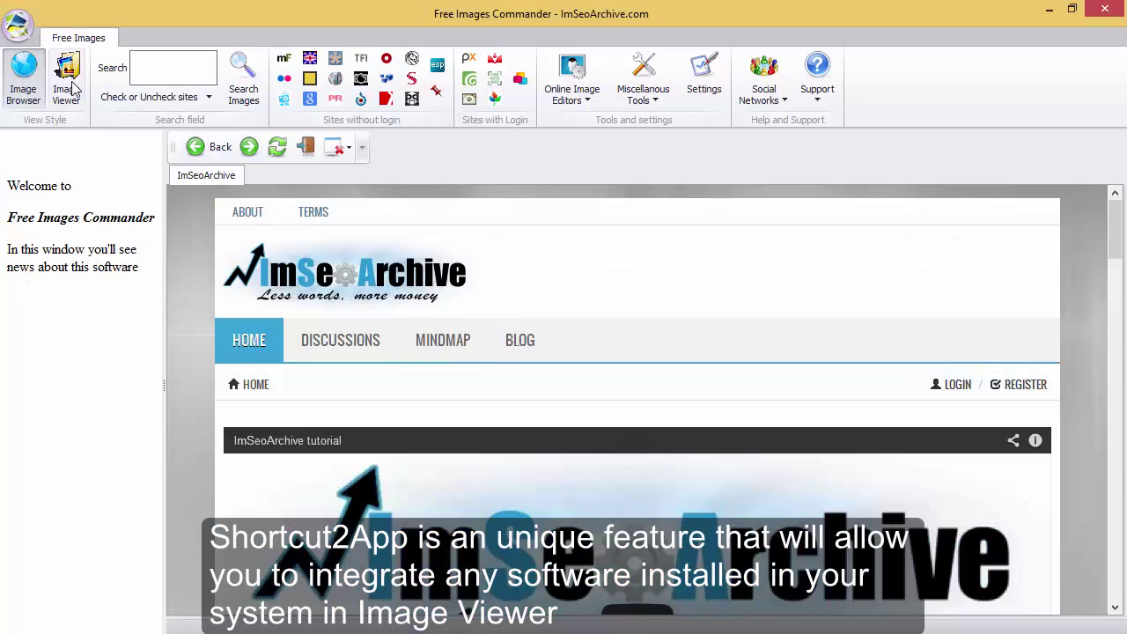
Switch to the Image Viewer view style to show Test folder 1's image thumbnails
left_click(73, 89)
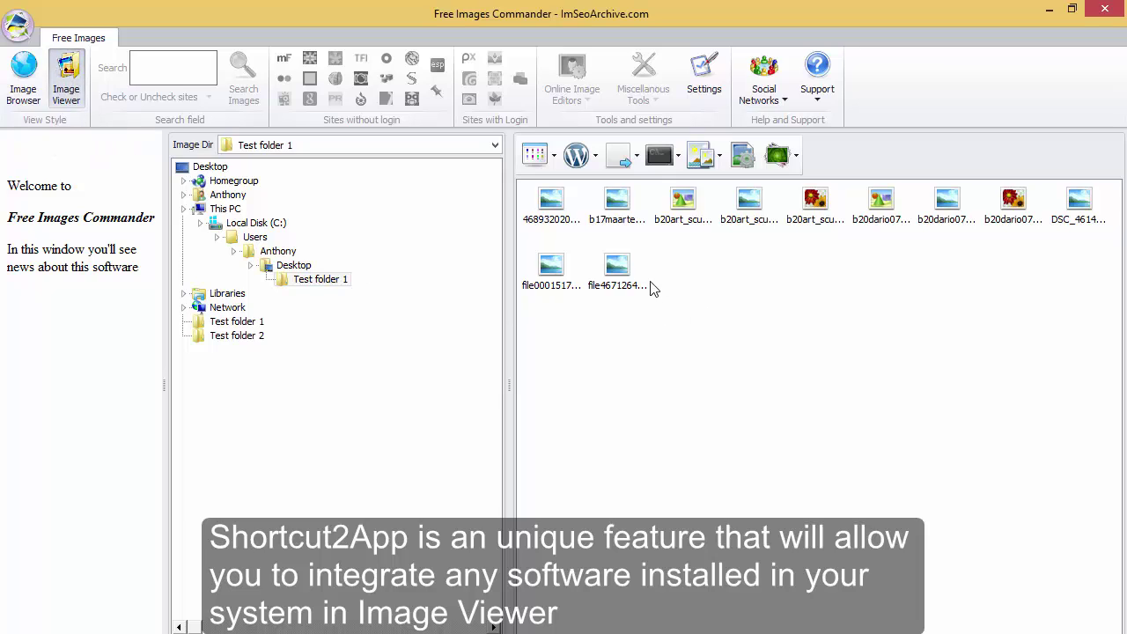
Open the extlinks external links folder from the Send to dropdown and move its window aside
left_click(630, 156)
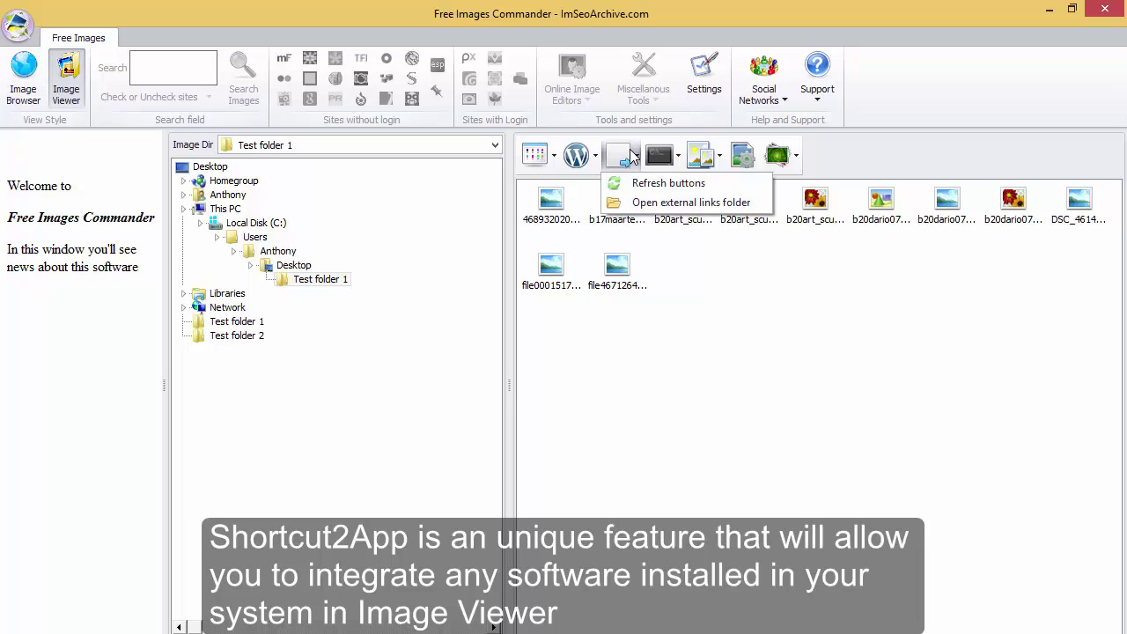
left_click(664, 204)
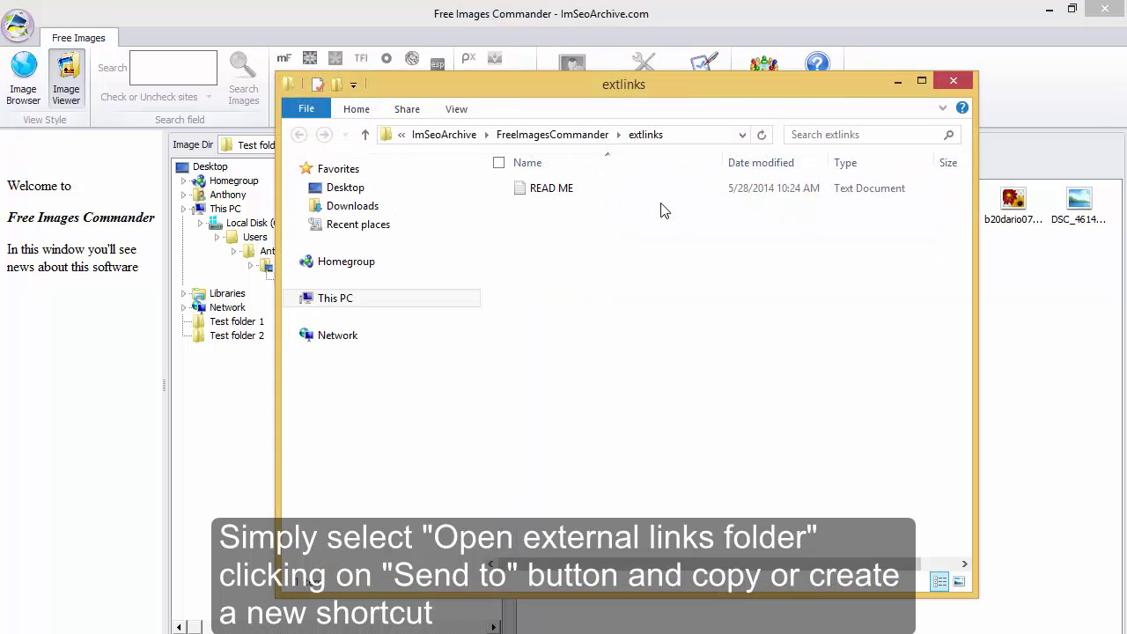
left_click_drag(588, 82, 635, 135)
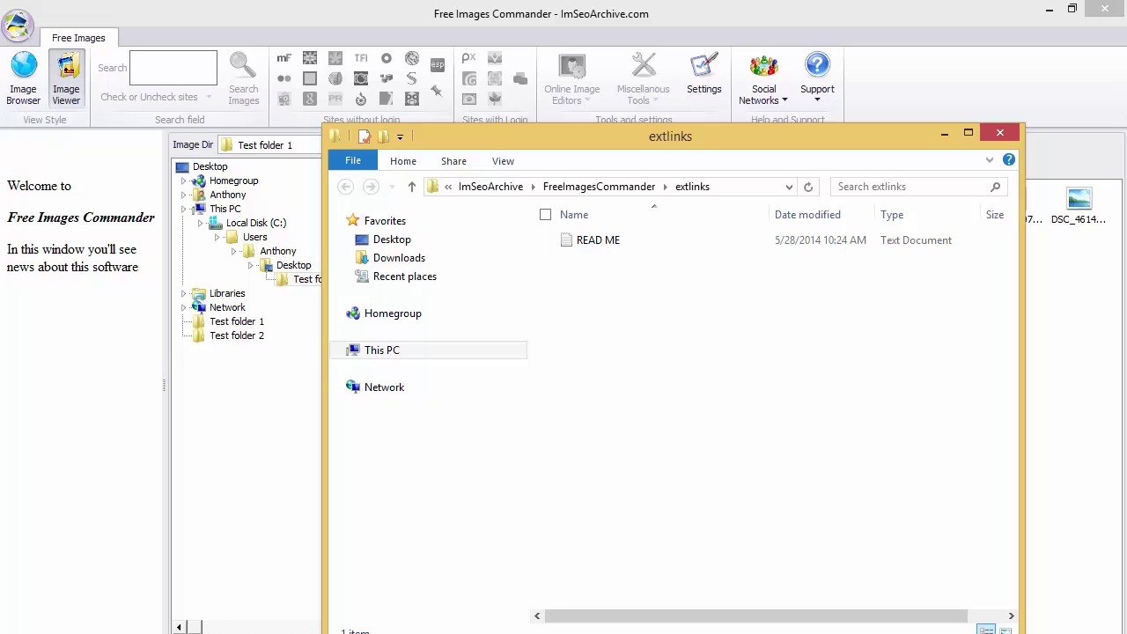
Find Photoshop via a Start search for 'photo', open its CS6 (64 Bit) folder, and copy Photoshop.exe
key("super")
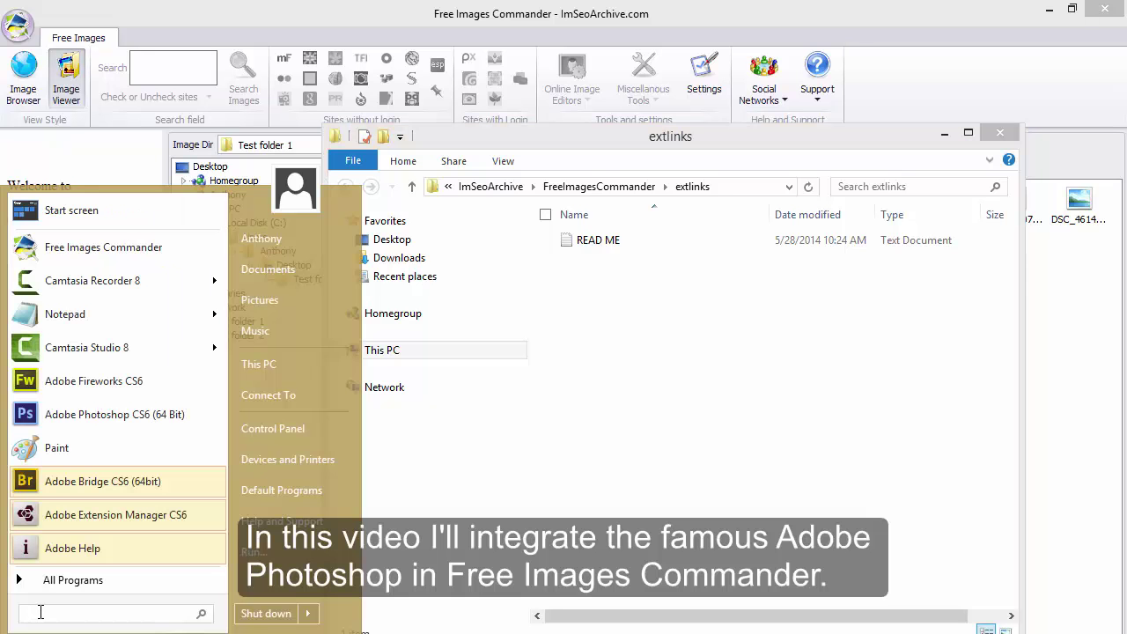
type("photo")
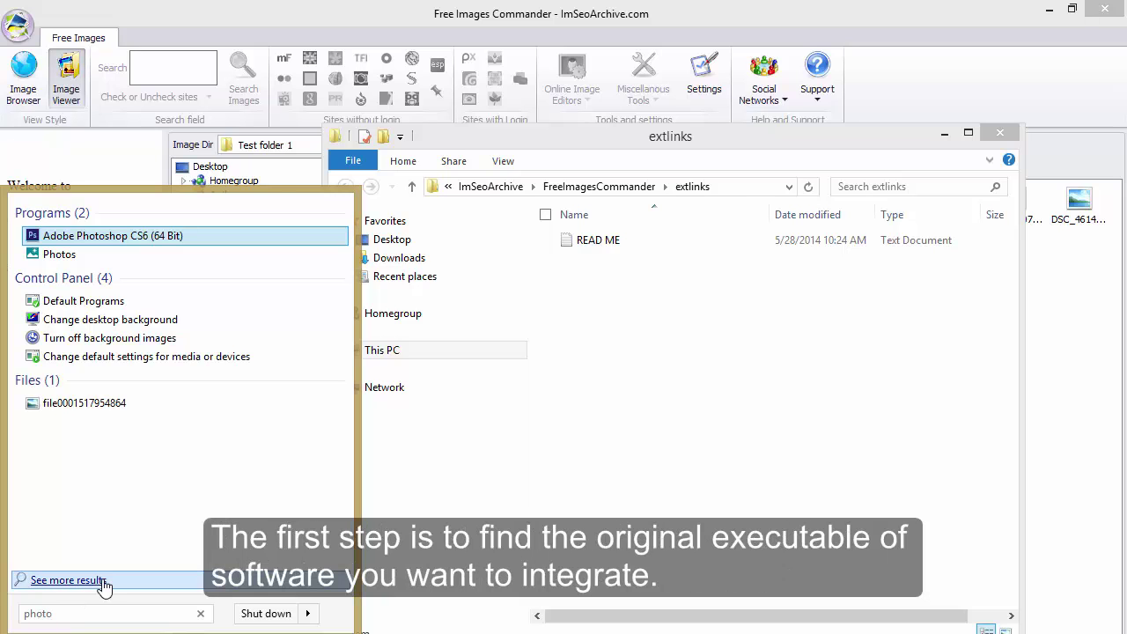
right_click(74, 245)
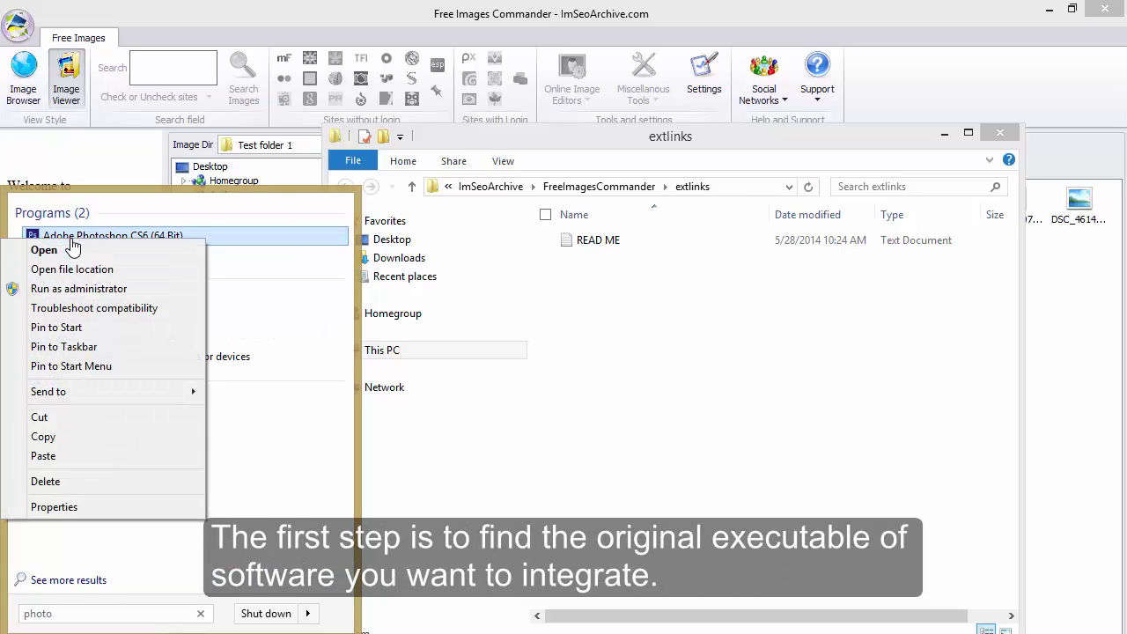
left_click(74, 507)
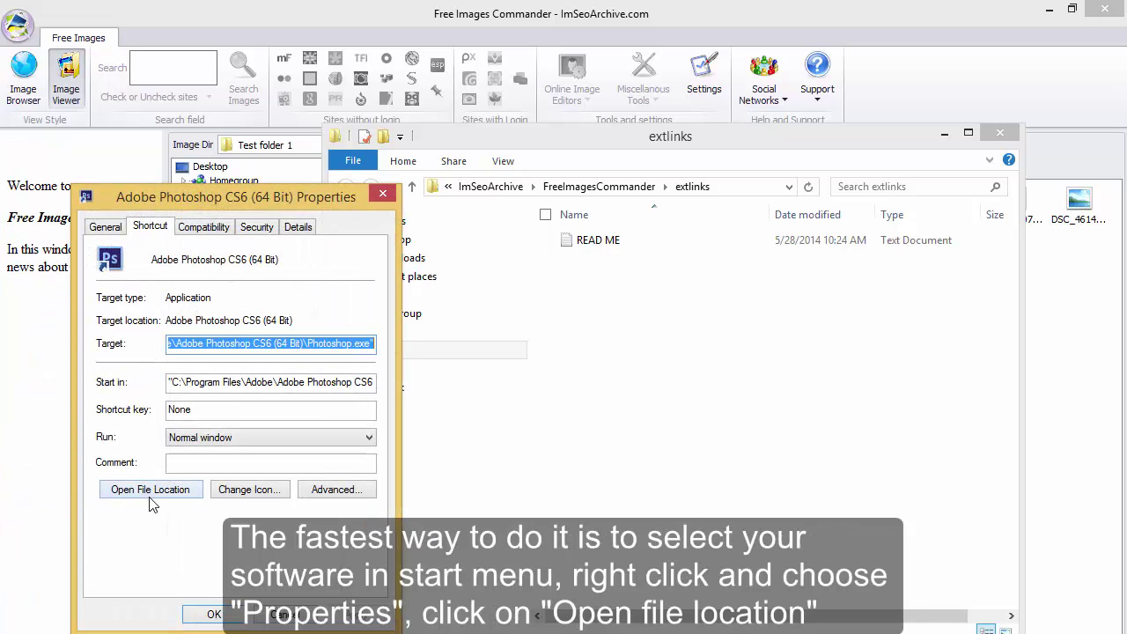
left_click(150, 489)
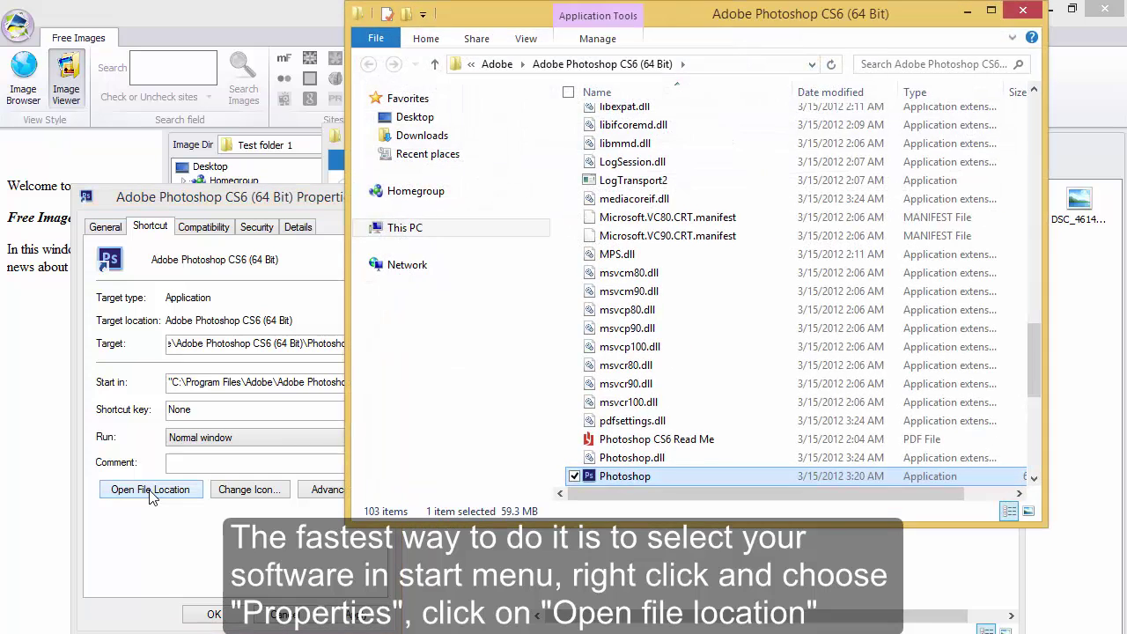
right_click(621, 476)
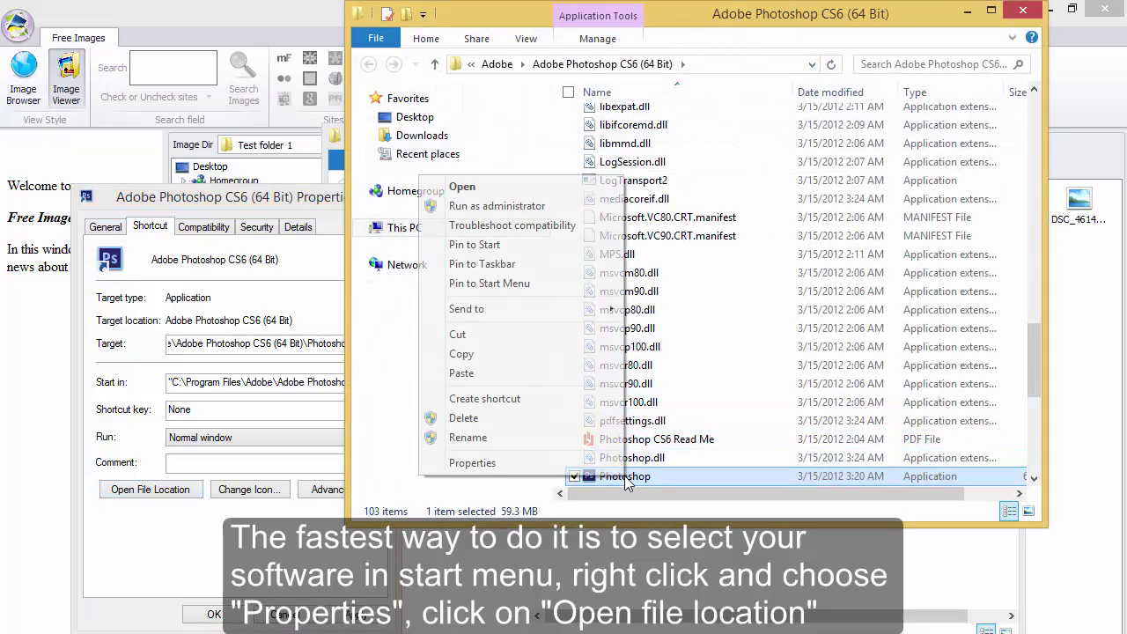
left_click(497, 356)
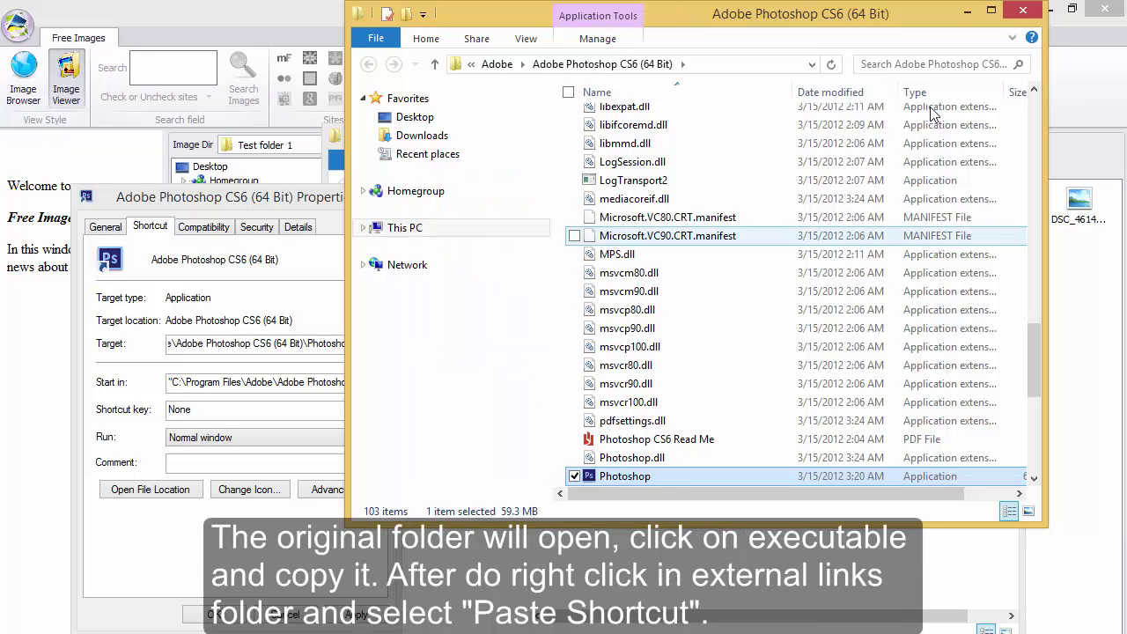
Paste a Photoshop shortcut into extlinks, accepting its placement on the desktop instead
left_click(1019, 12)
key("Escape")
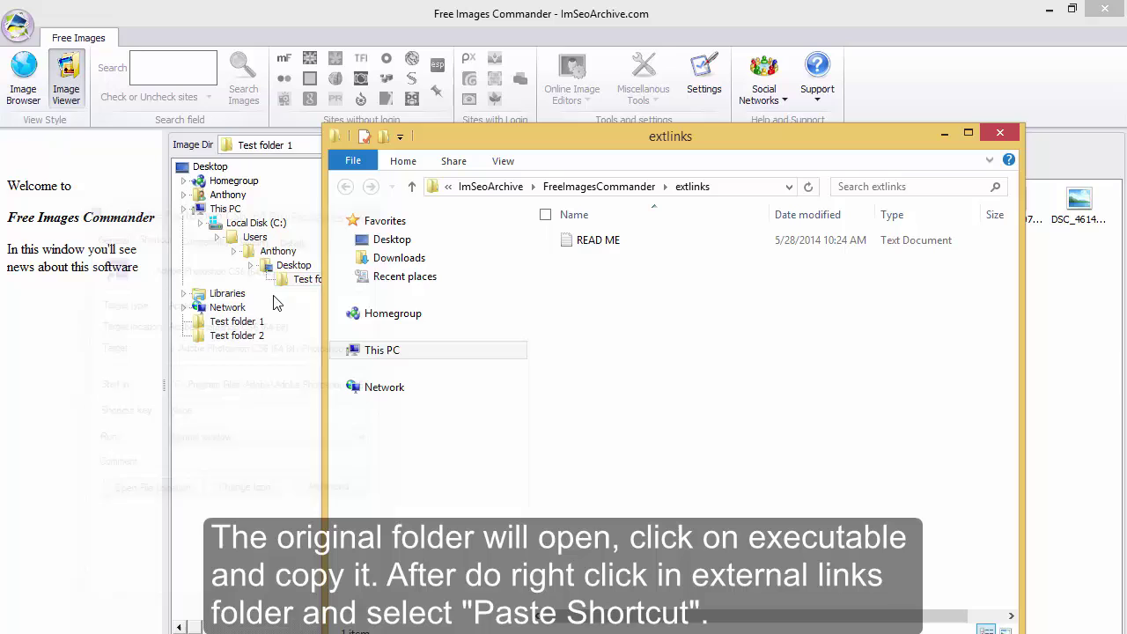
right_click(598, 322)
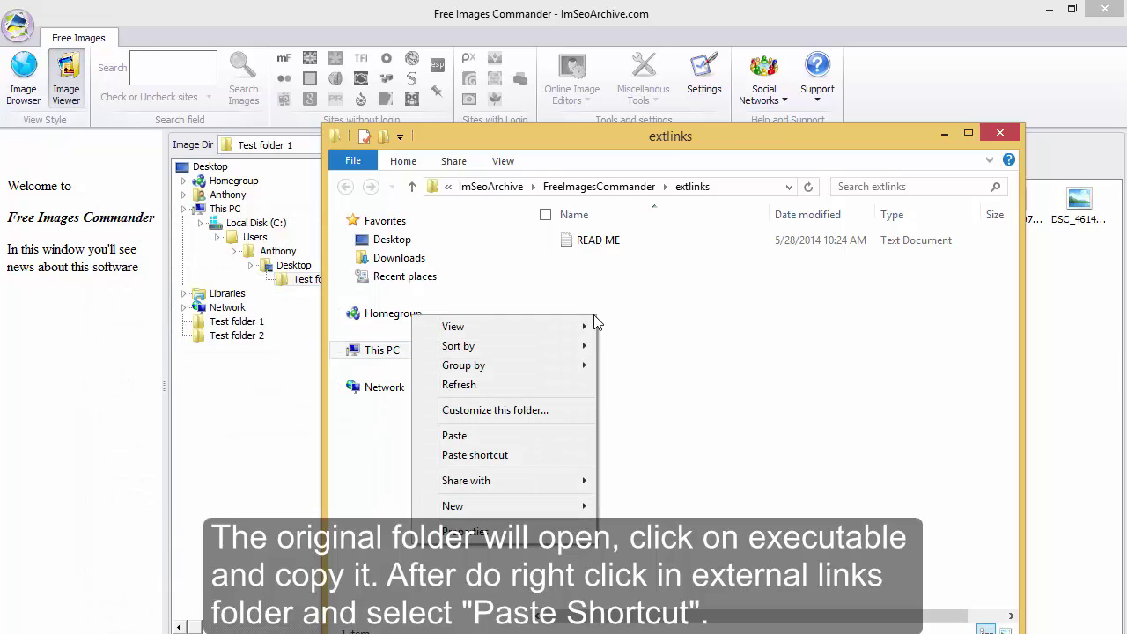
left_click(502, 455)
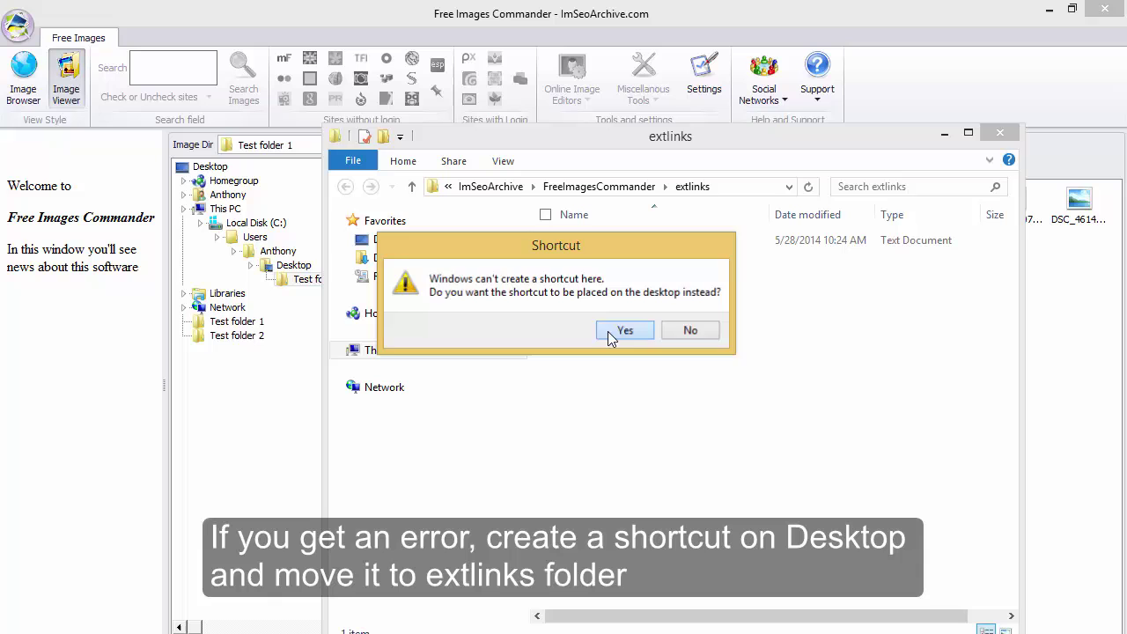
left_click(607, 331)
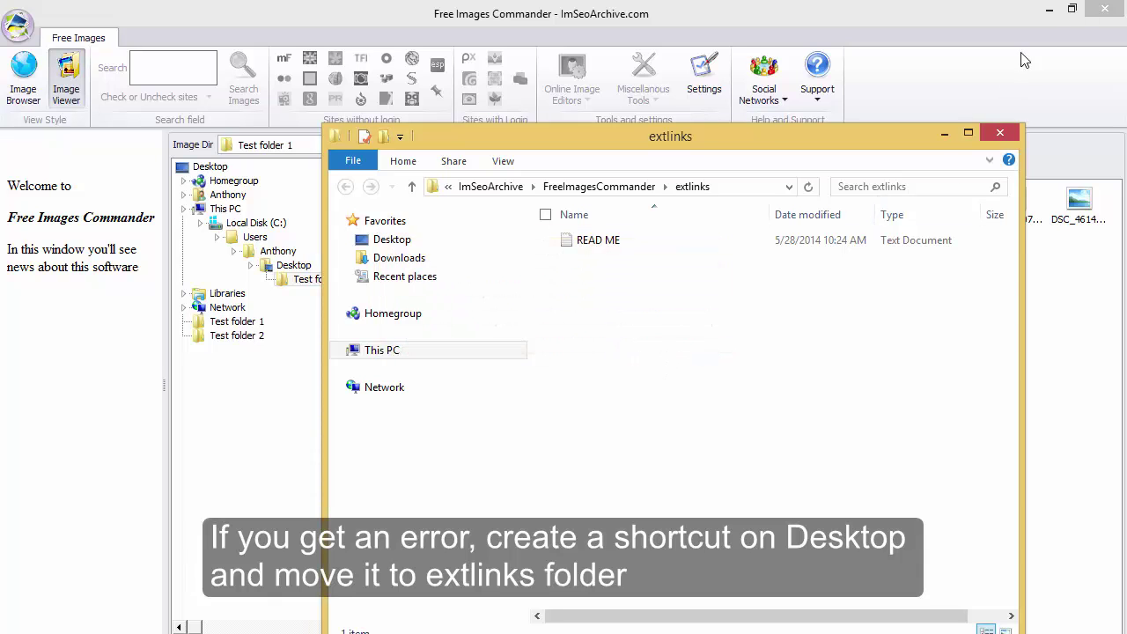
left_click(1048, 8)
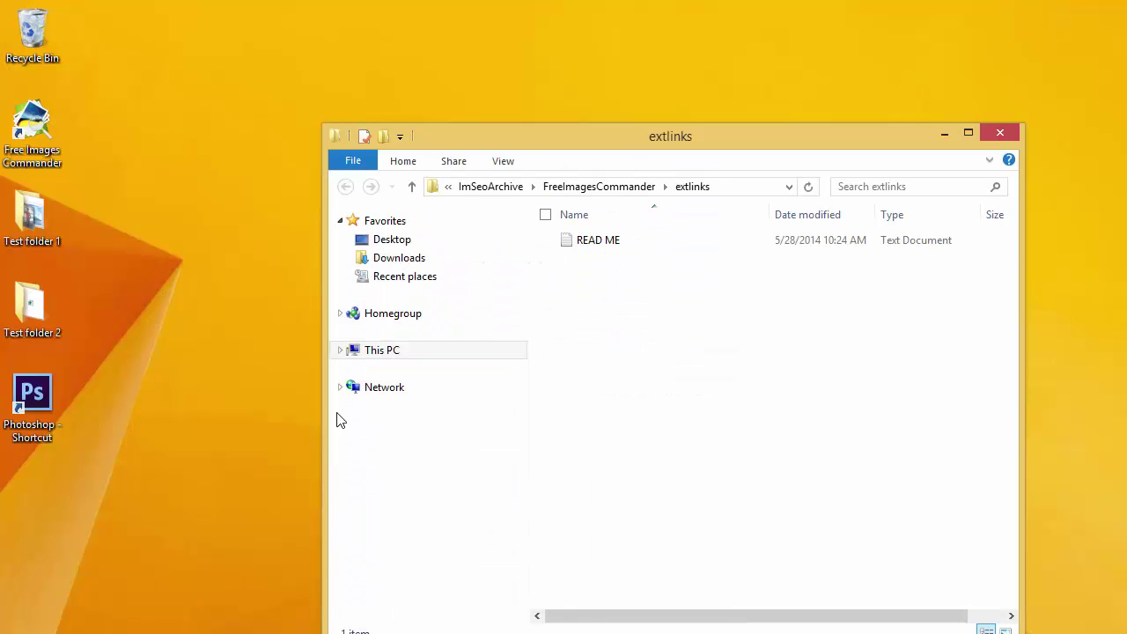
Rename 'Photoshop - Shortcut' to Photoshop and move it into extlinks, granting administrator permission
left_click(36, 401)
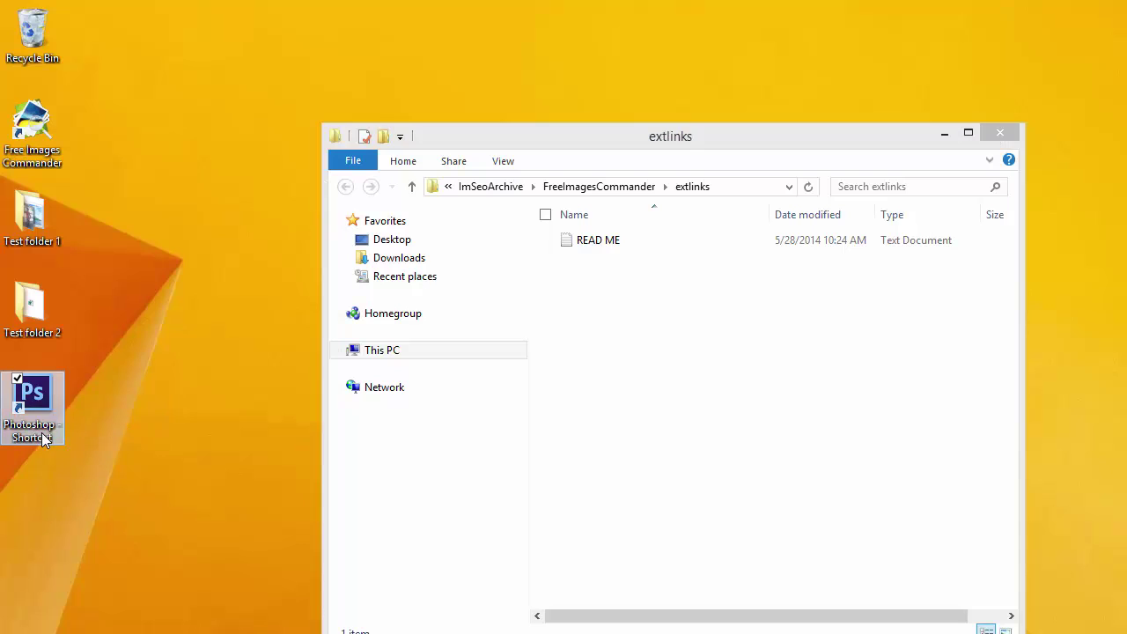
left_click(58, 438)
key("Delete")
key("Delete")
key("Delete")
key("Delete")
key("Delete")
key("Delete")
key("Delete")
key("Delete")
key("Delete")
key("Delete")
key("Delete")
key("Return")
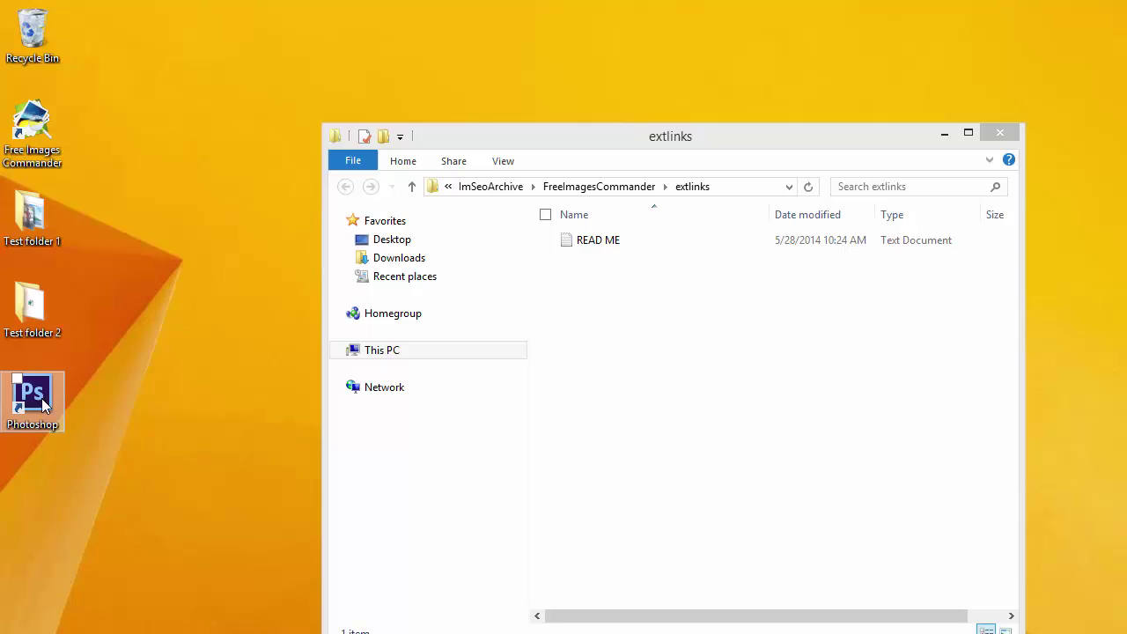
key("ctrl+v")
left_click_drag(247, 398, 654, 355)
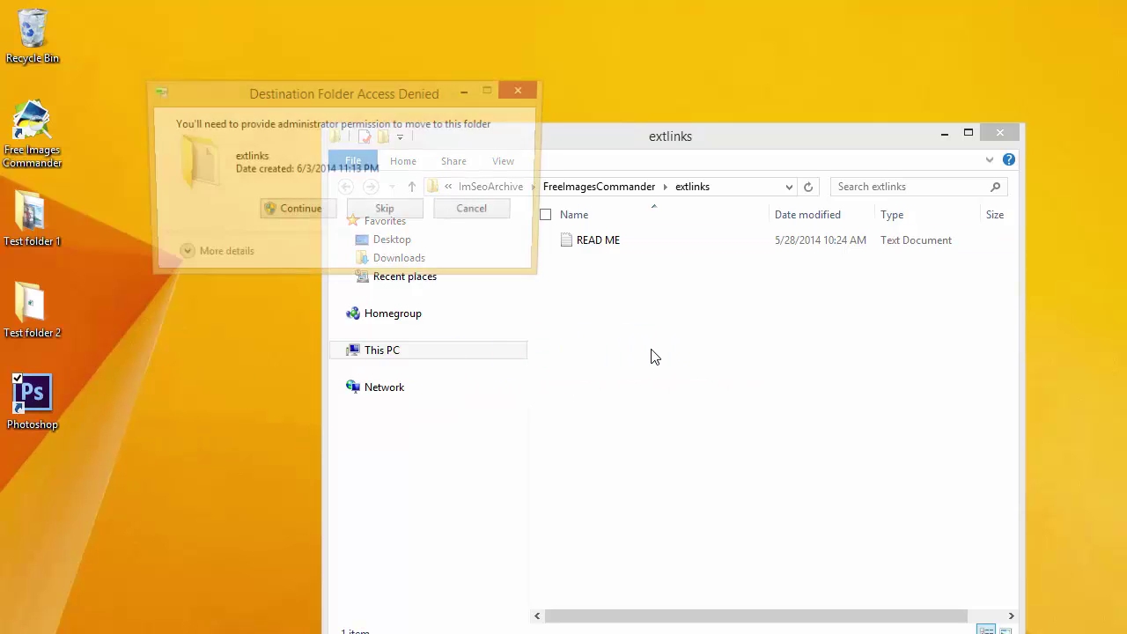
left_click(297, 212)
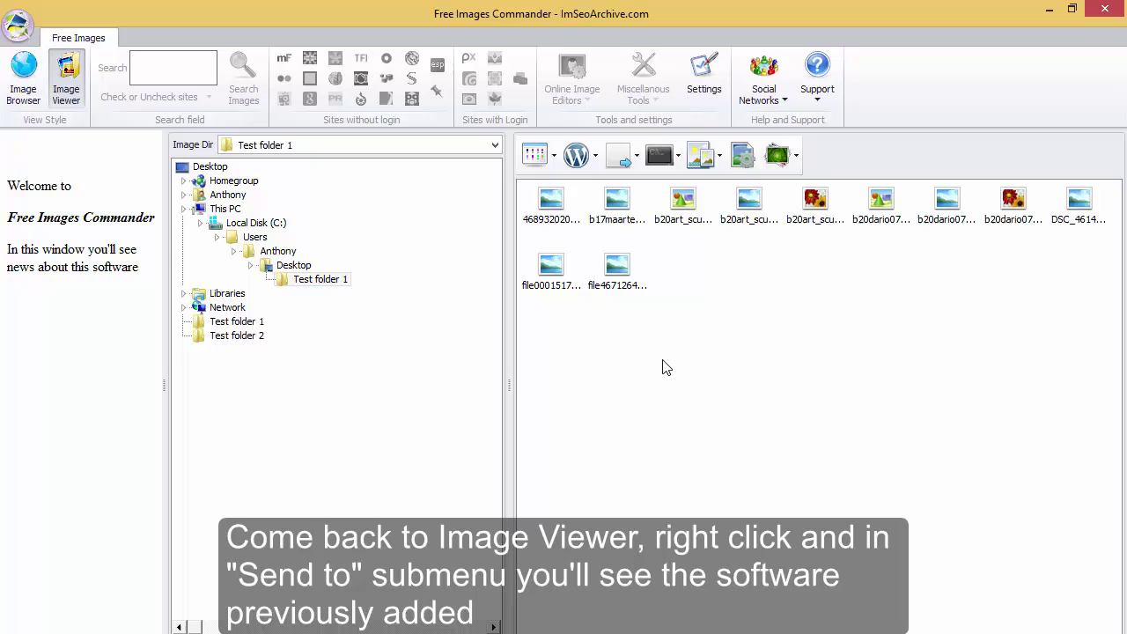
right_click(731, 323)
mouse_move(774, 408)
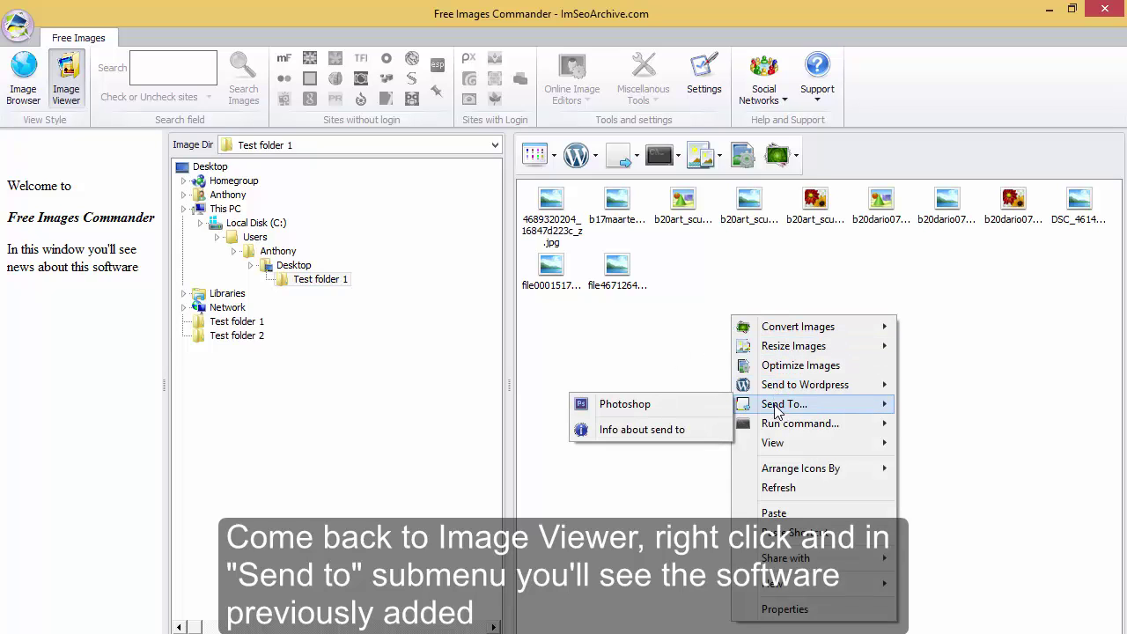
left_click(621, 407)
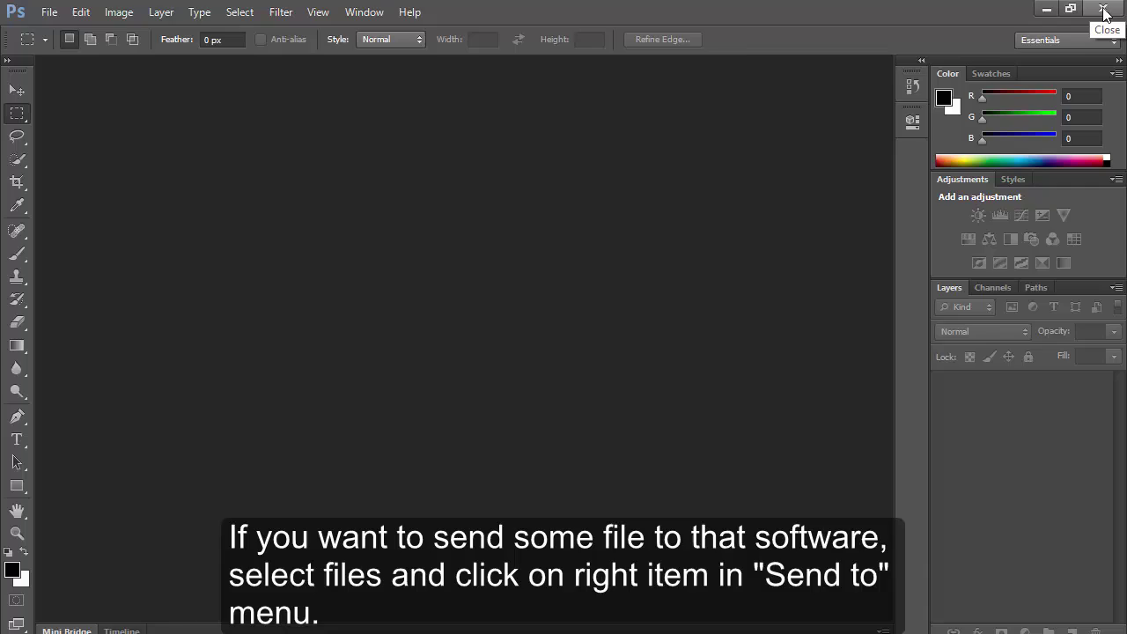
left_click(1103, 11)
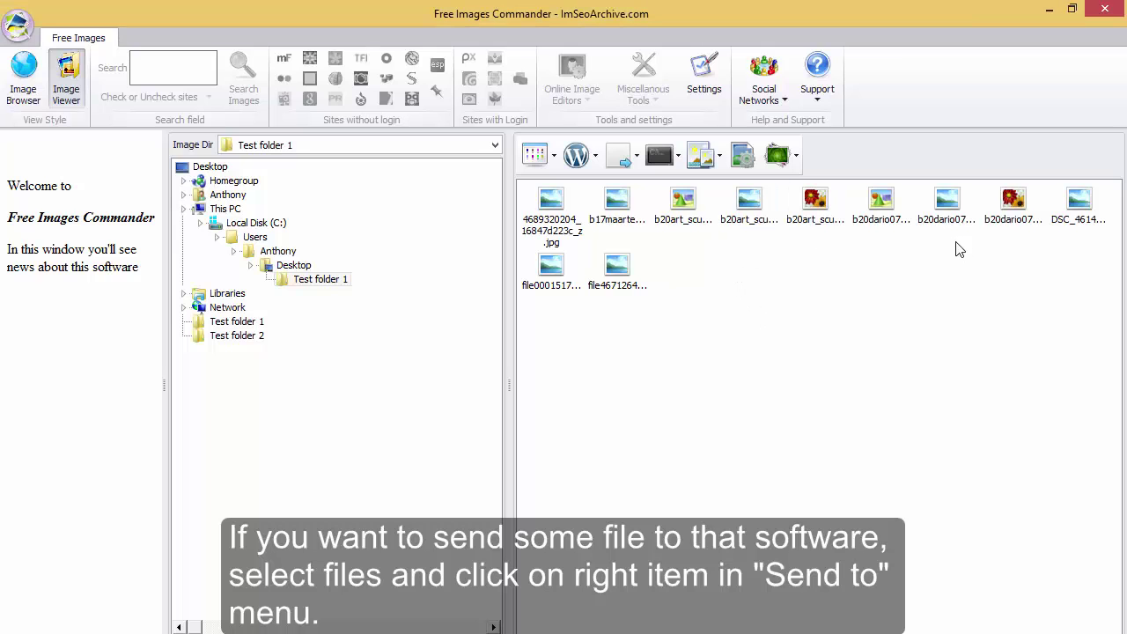
Select b20dario077.png and DSC_4614.JPG and send them to Photoshop through Send To
left_click_drag(962, 248, 847, 184)
left_click(957, 277)
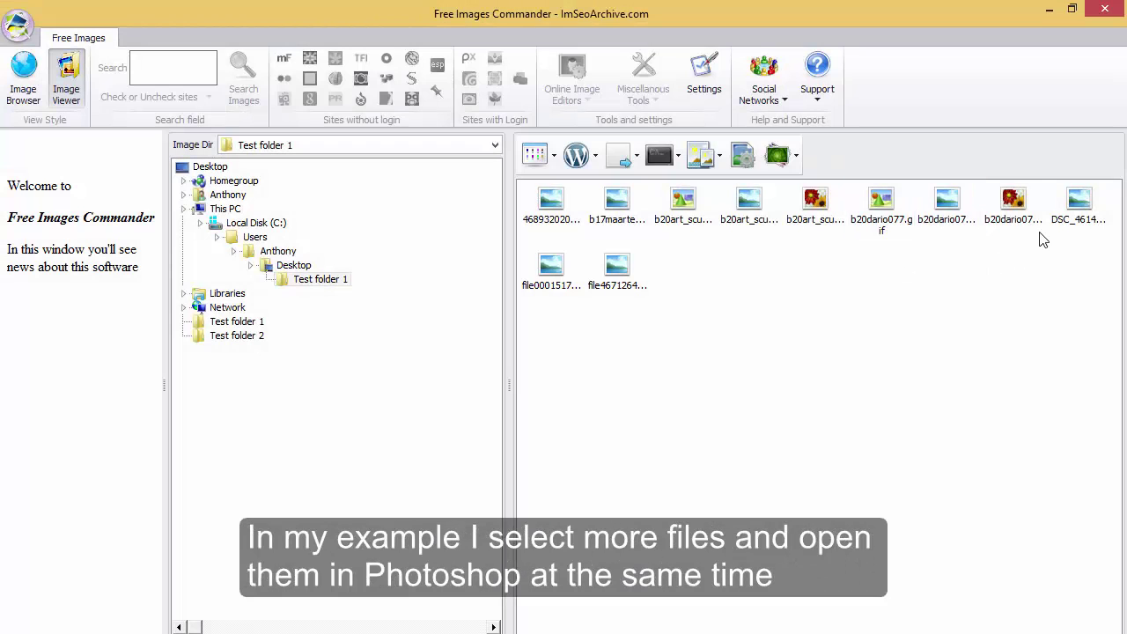
left_click_drag(1082, 259, 1004, 201)
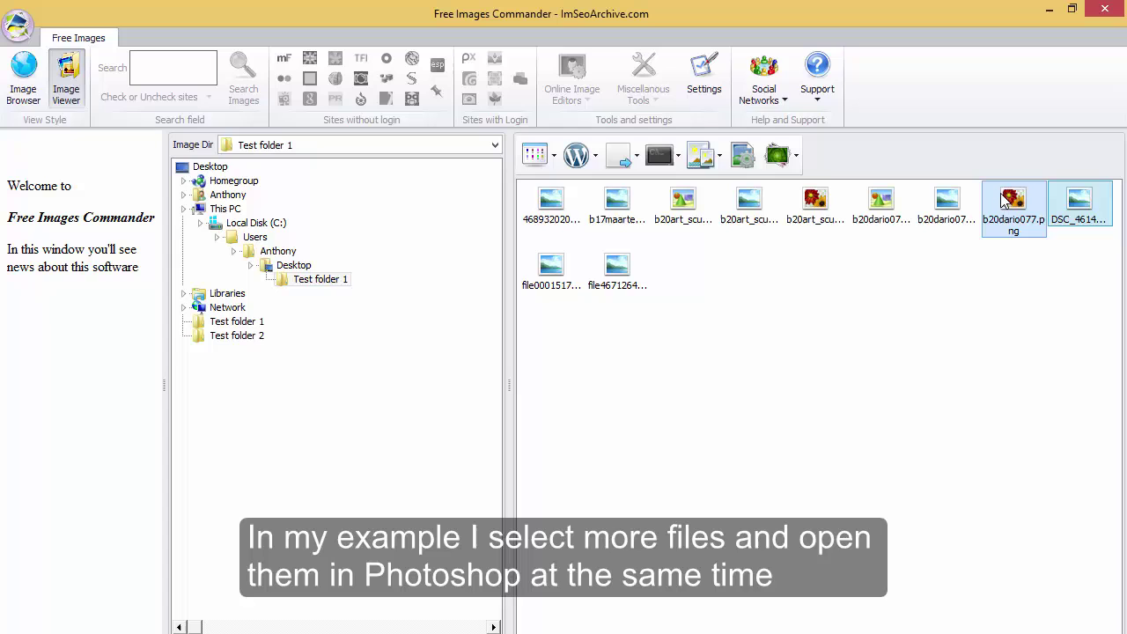
right_click(1004, 202)
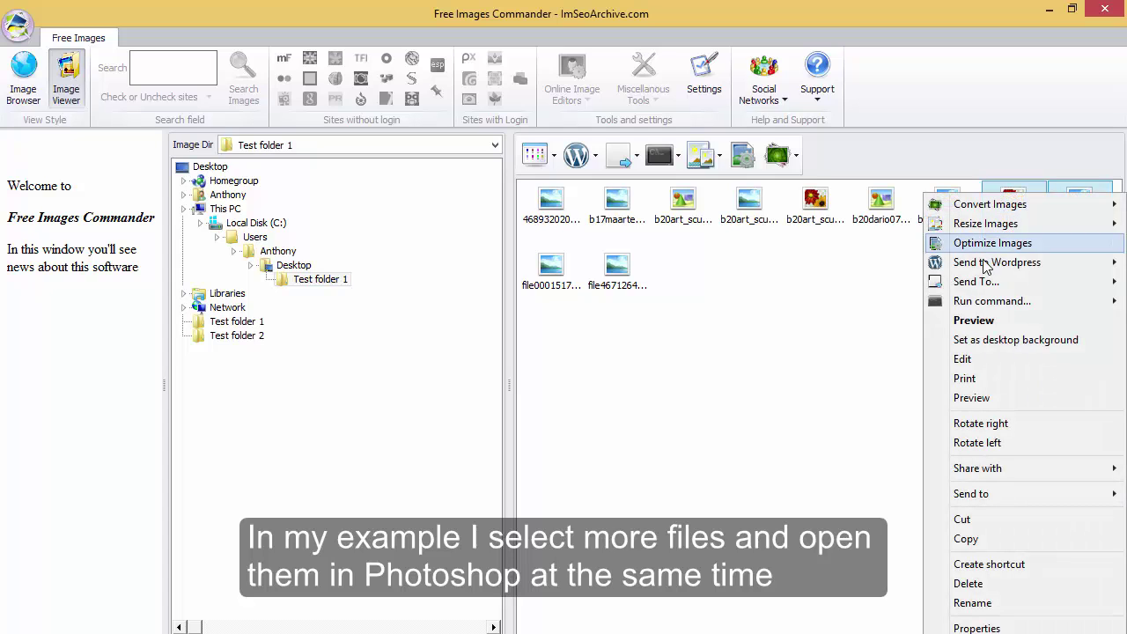
mouse_move(979, 264)
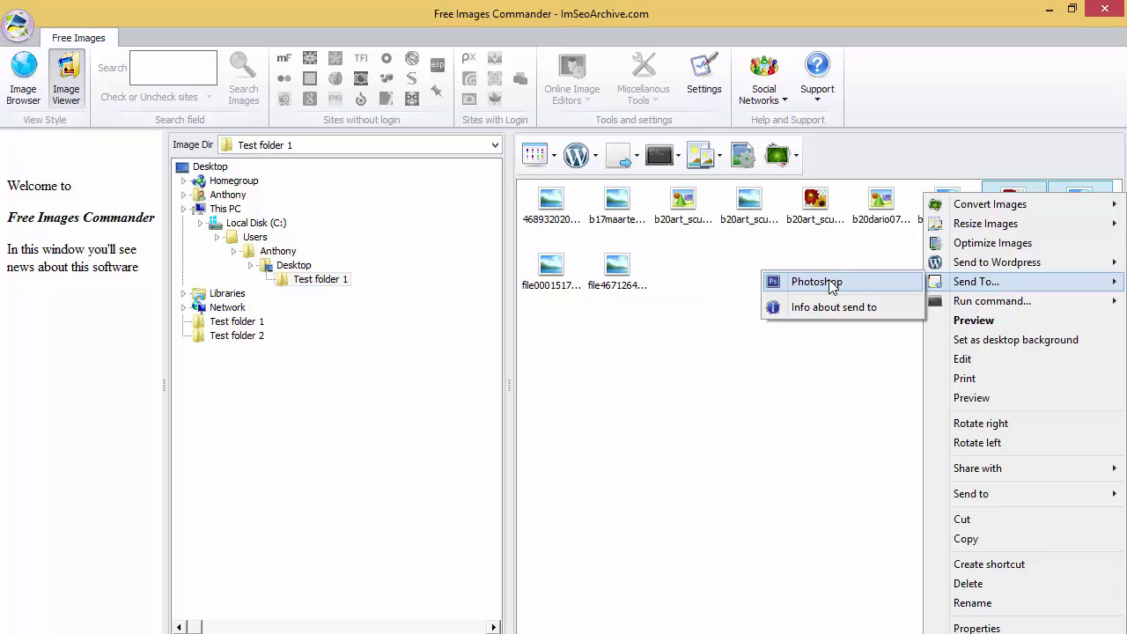
left_click(816, 282)
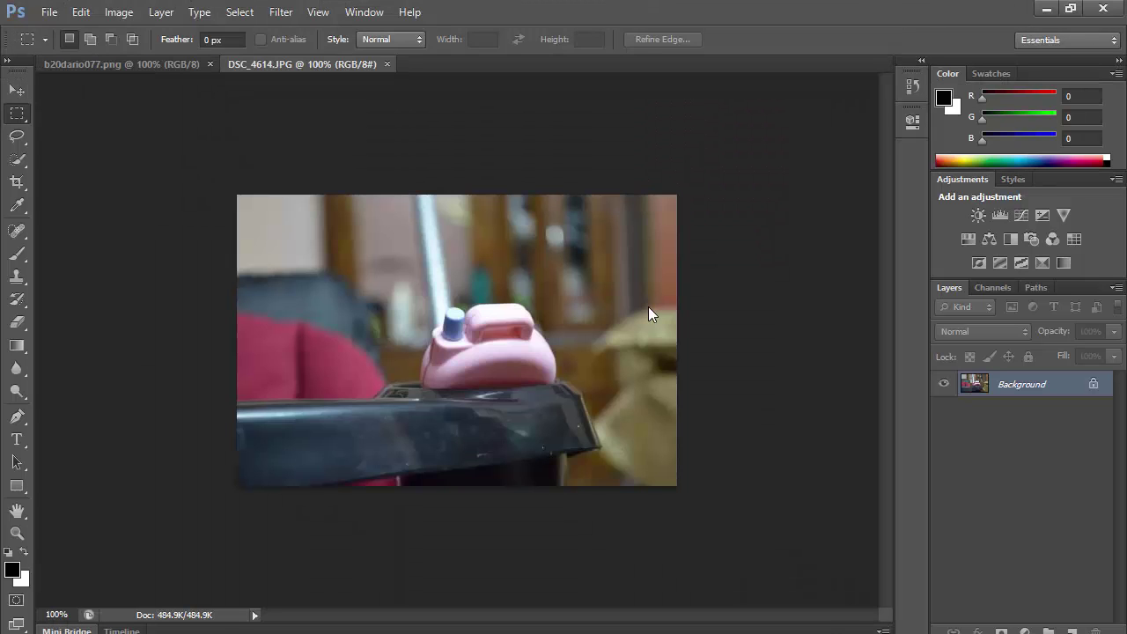
View the b20dario077.png and DSC_4614.JPG document tabs in Photoshop, then close Photoshop
left_click(133, 64)
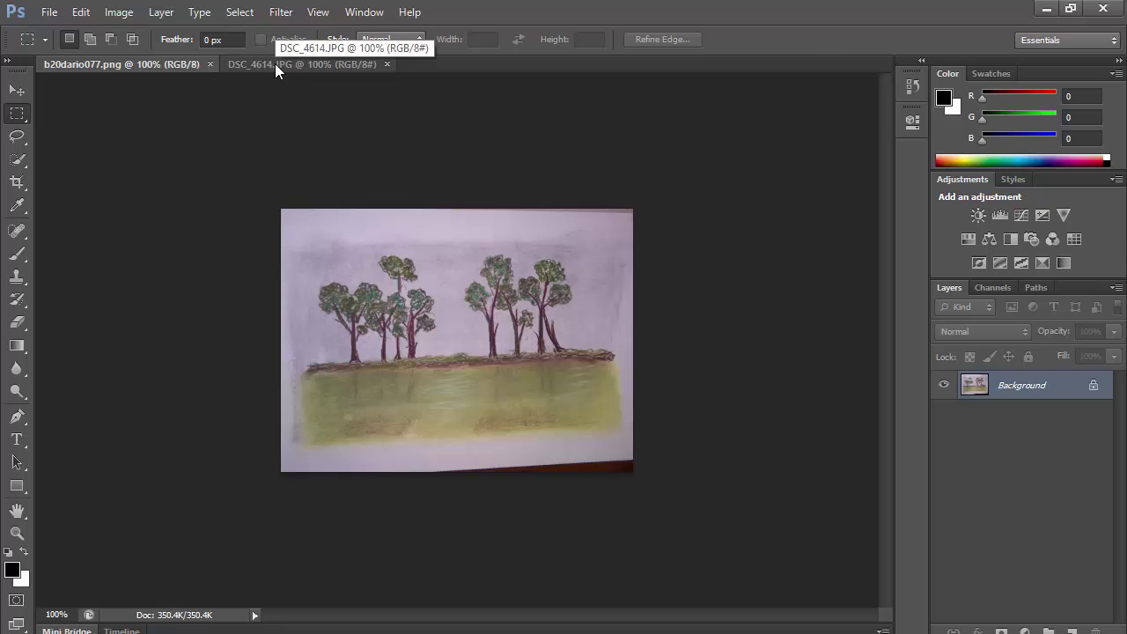
left_click(275, 64)
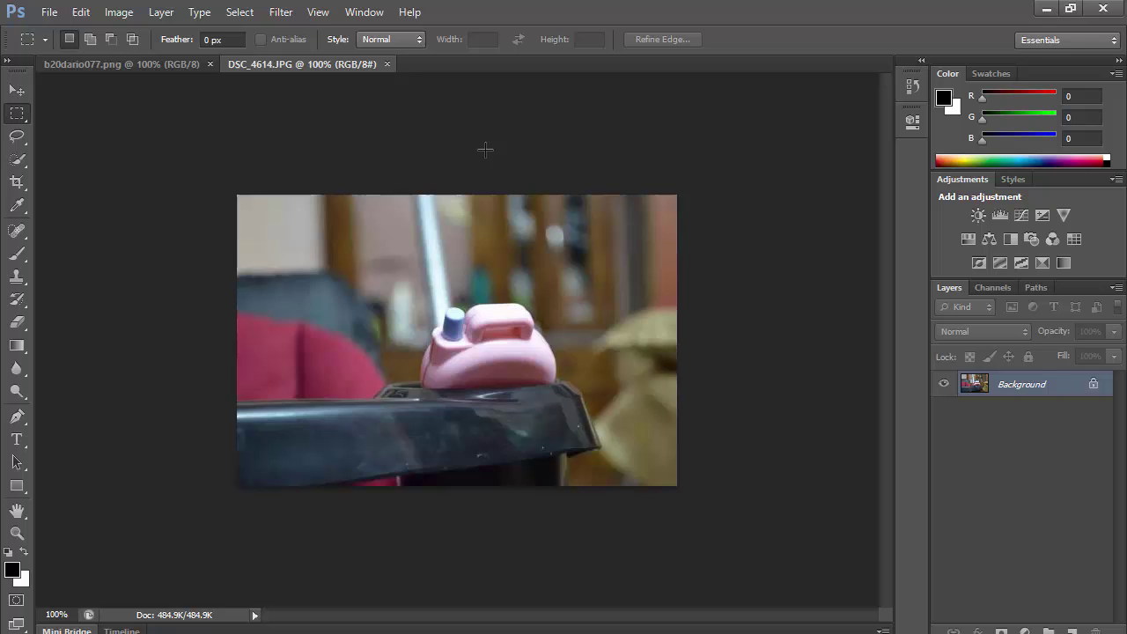
left_click(1104, 9)
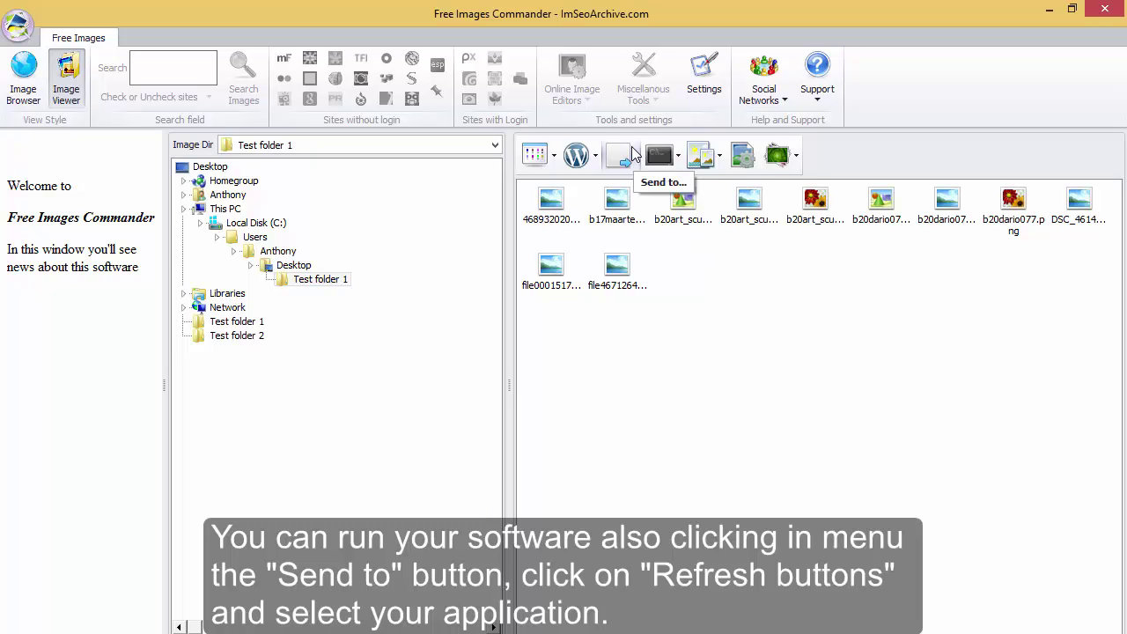
Refresh the Send to buttons, launch Photoshop from its new entry, then close it
left_click(633, 152)
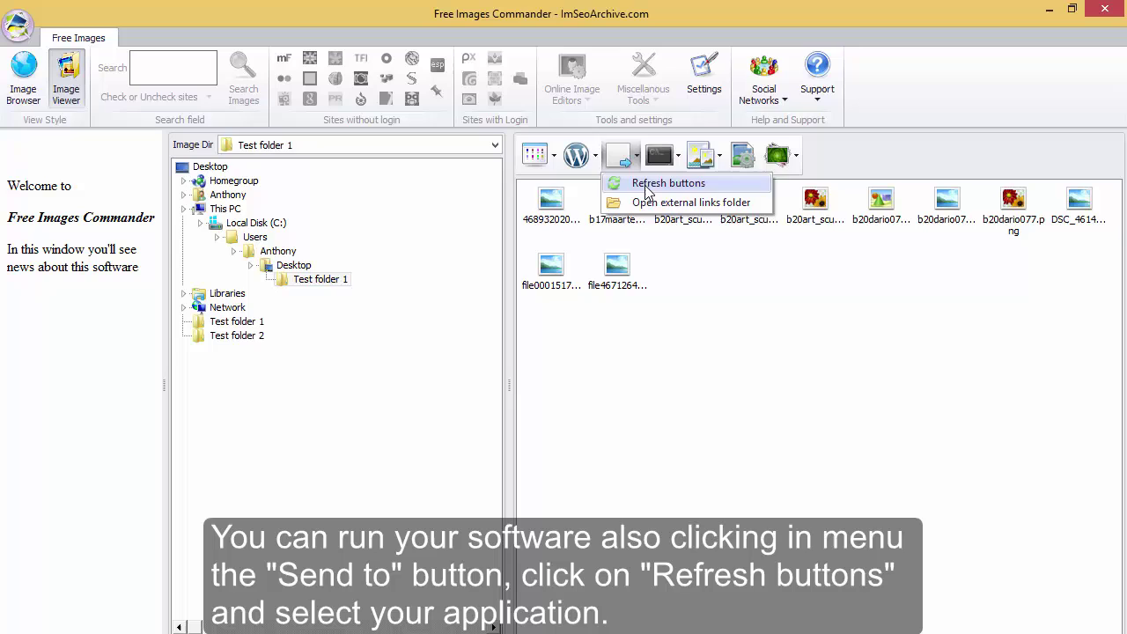
left_click(645, 187)
left_click(631, 162)
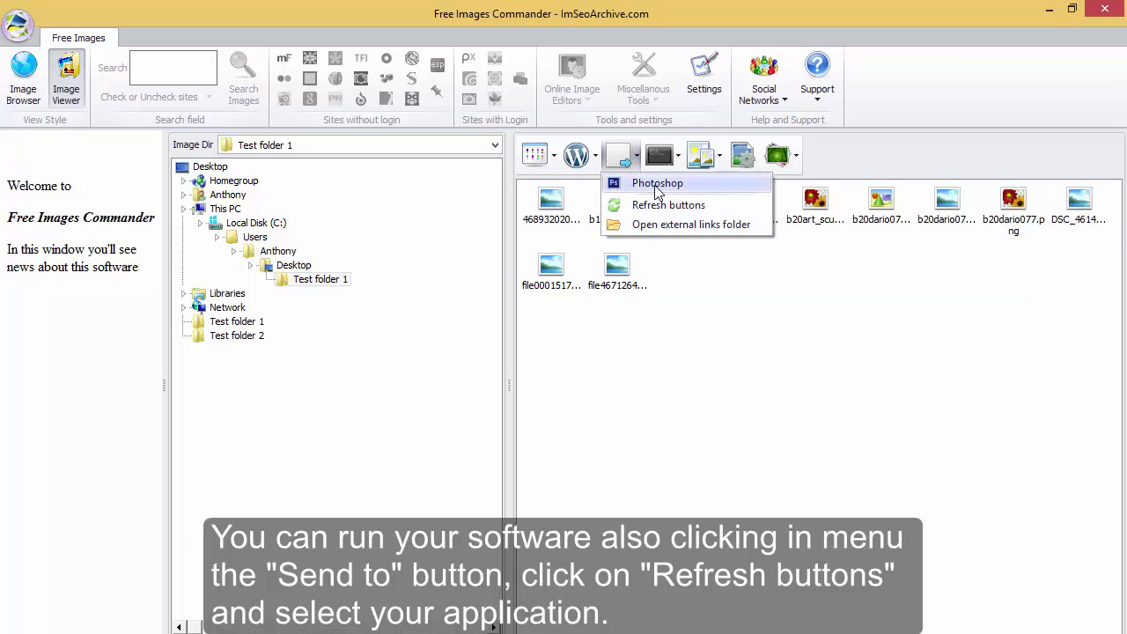
left_click(656, 184)
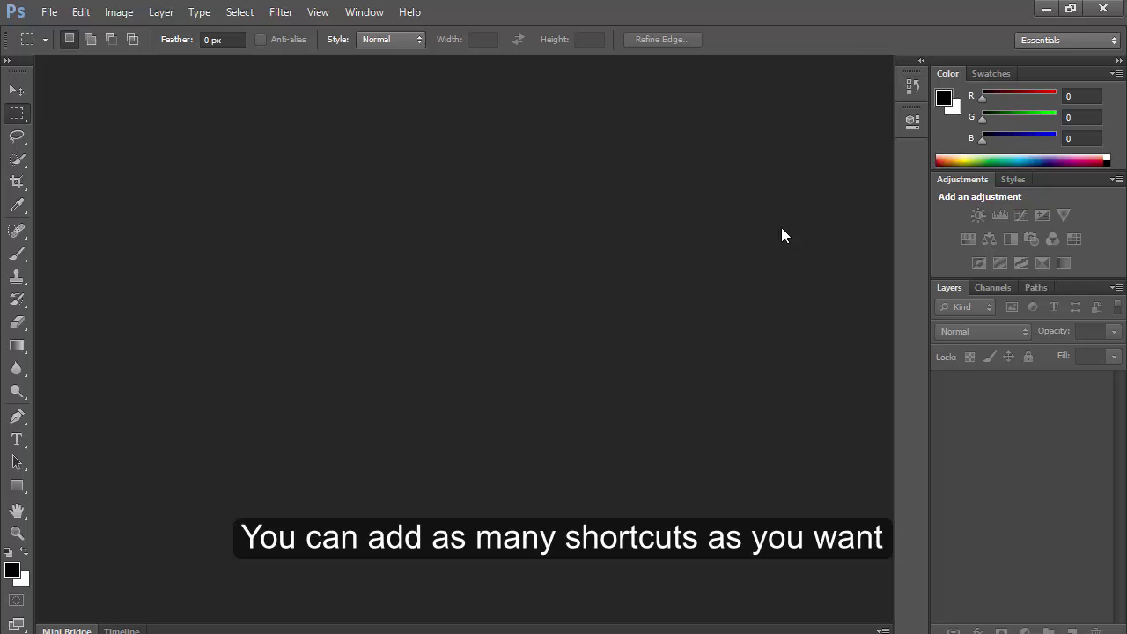
left_click(1104, 9)
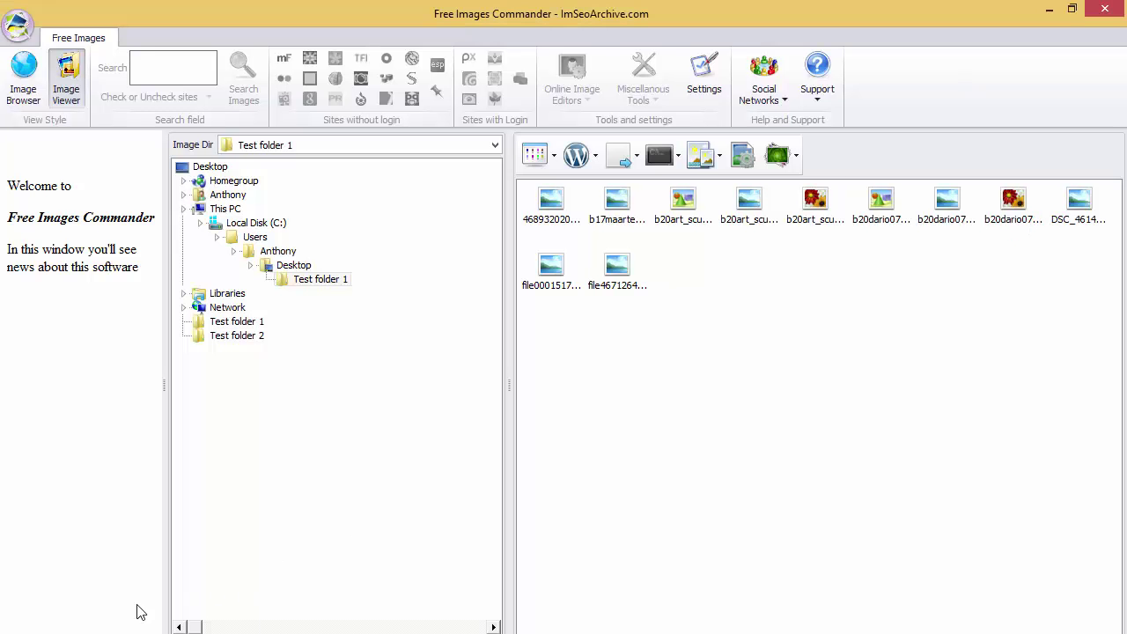
Locate Adobe Fireworks CS6 from the Start menu's program list and copy its program file
left_click(42, 628)
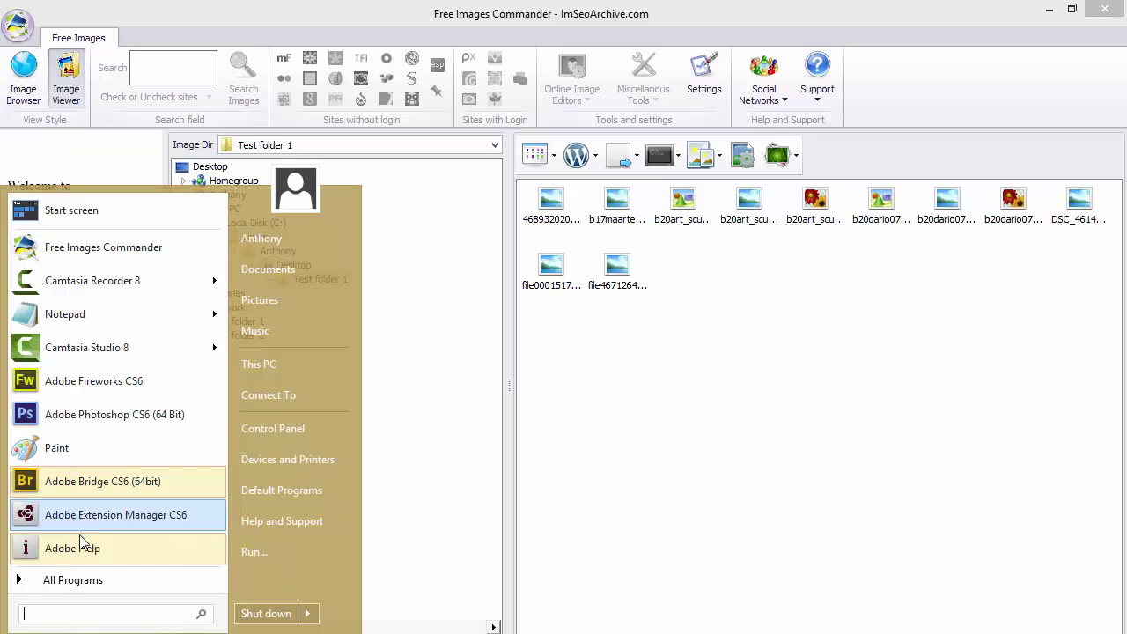
right_click(121, 382)
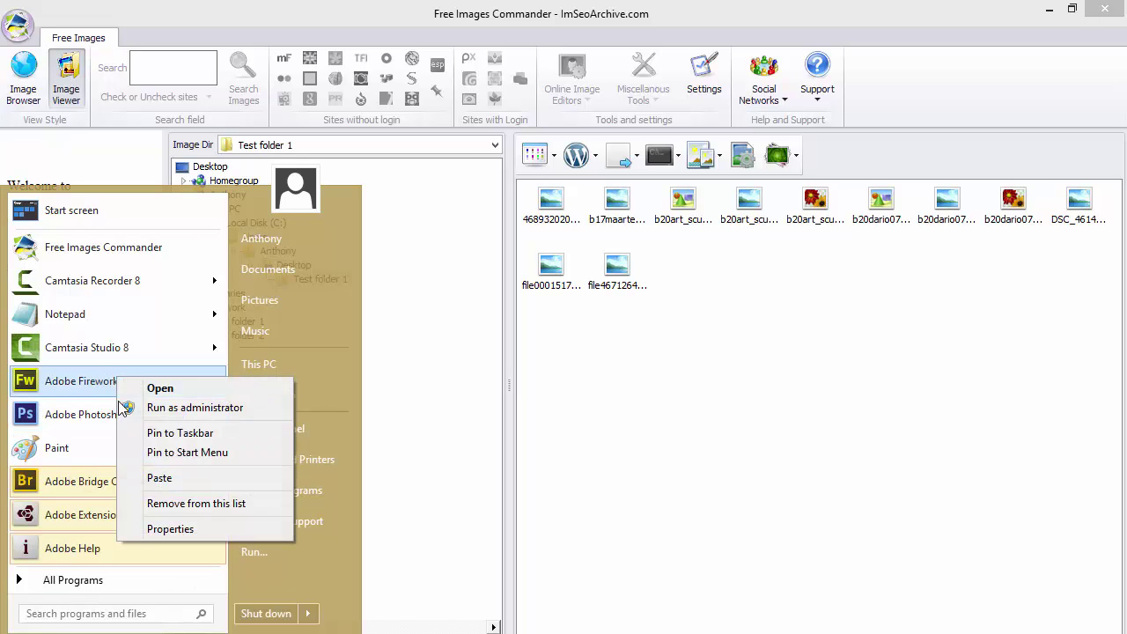
left_click(143, 530)
left_click(190, 489)
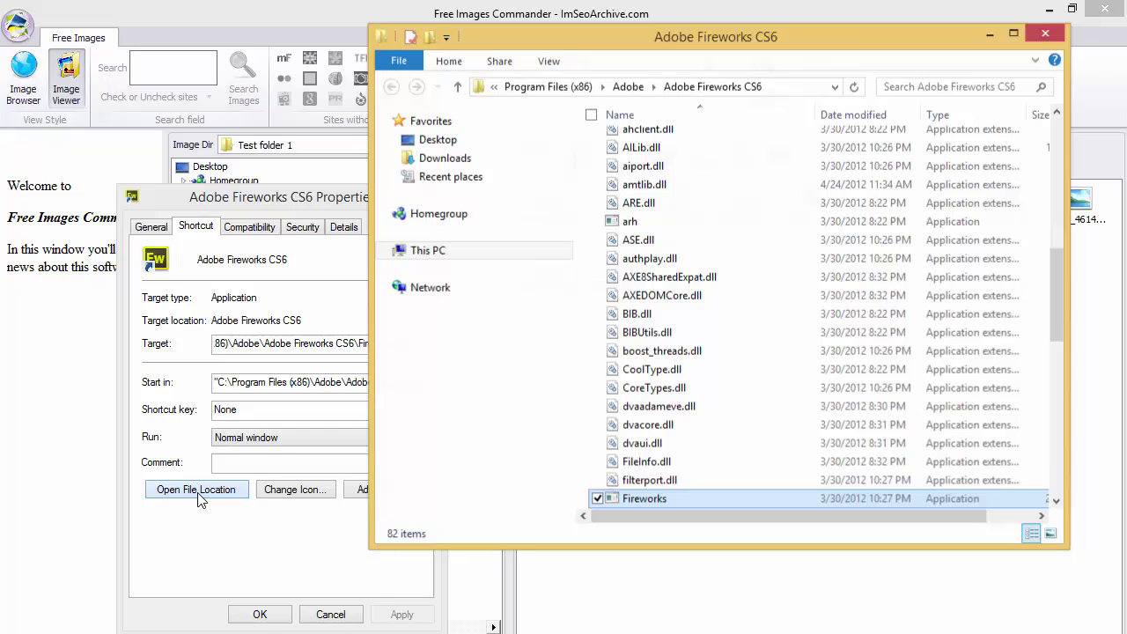
right_click(661, 499)
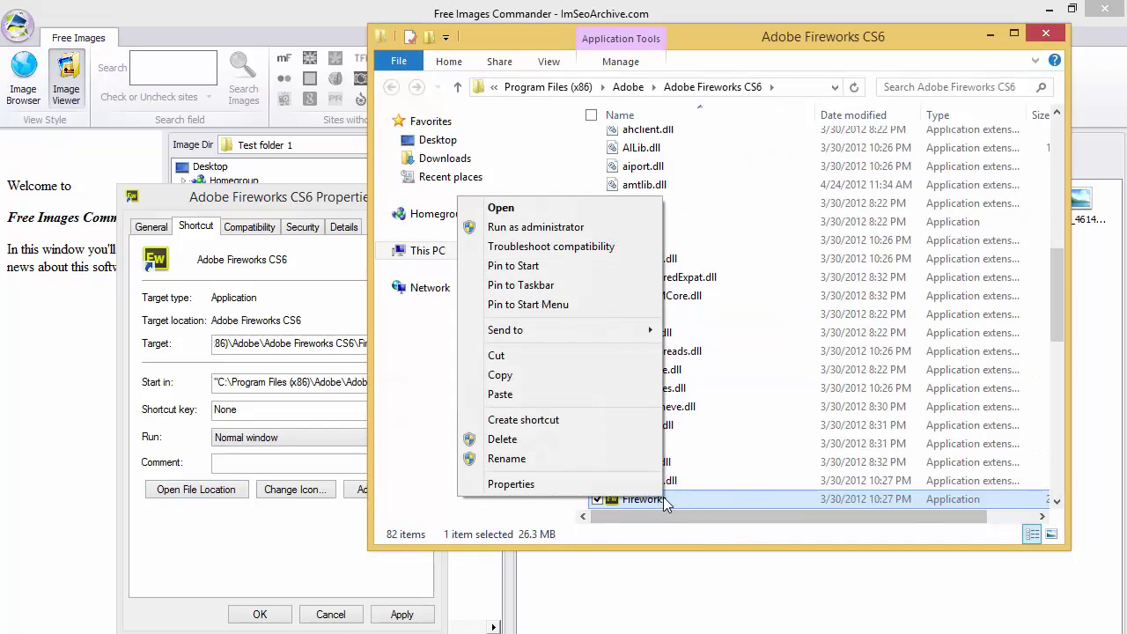
left_click(535, 374)
left_click(1045, 32)
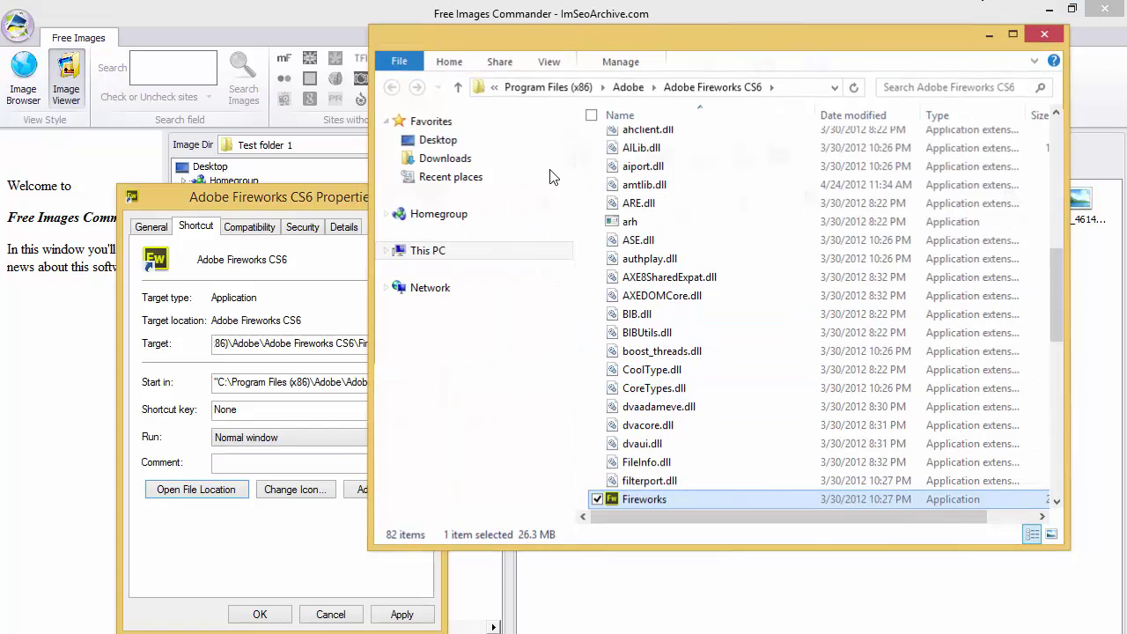
left_click(429, 194)
Open extlinks and paste a Fireworks shortcut, accepting its placement on the desktop
right_click(694, 302)
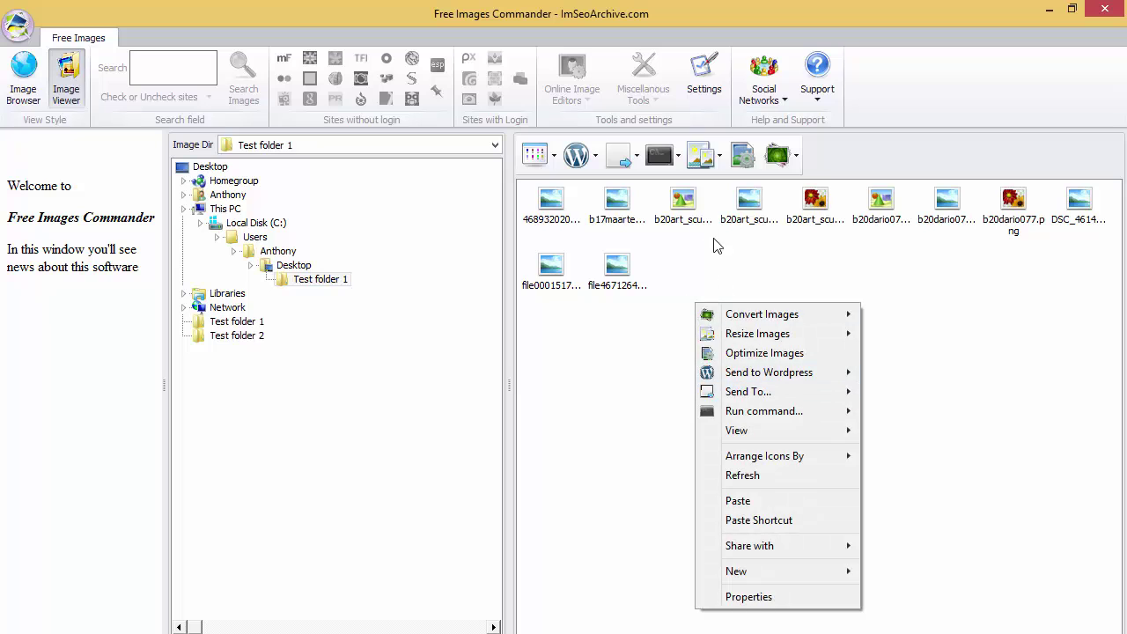
left_click(624, 149)
left_click(643, 225)
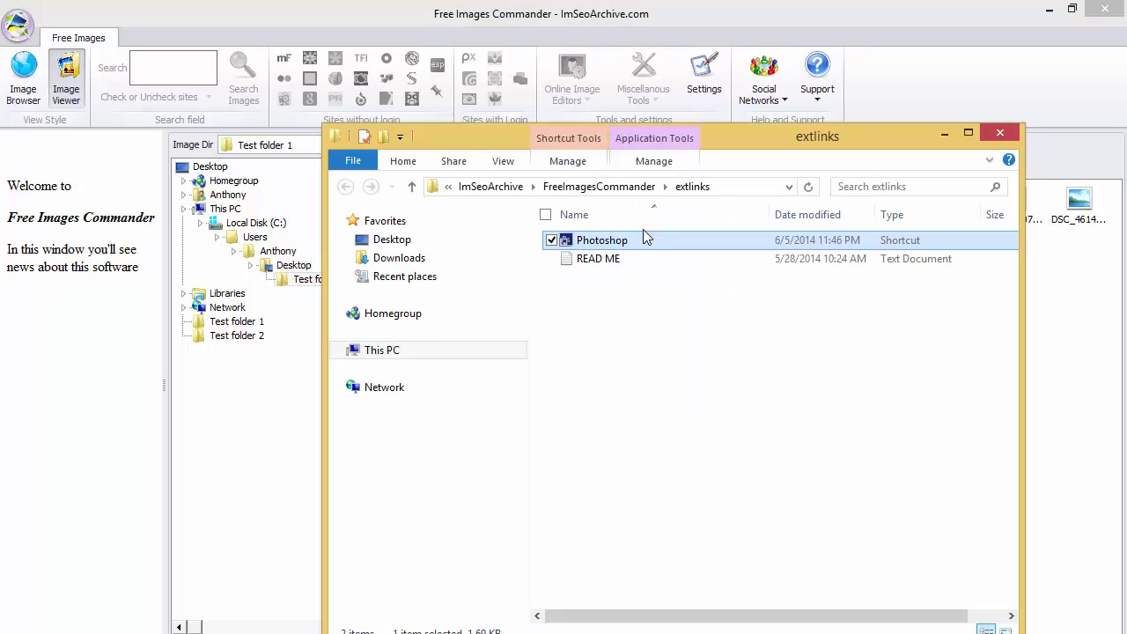
right_click(568, 361)
left_click(483, 494)
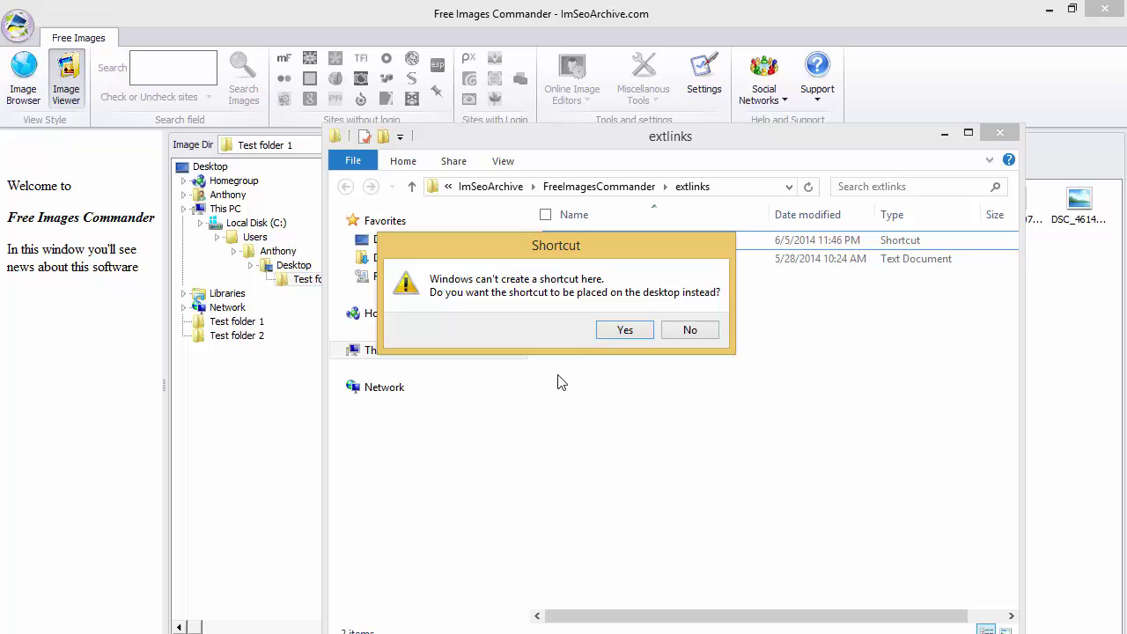
left_click(623, 331)
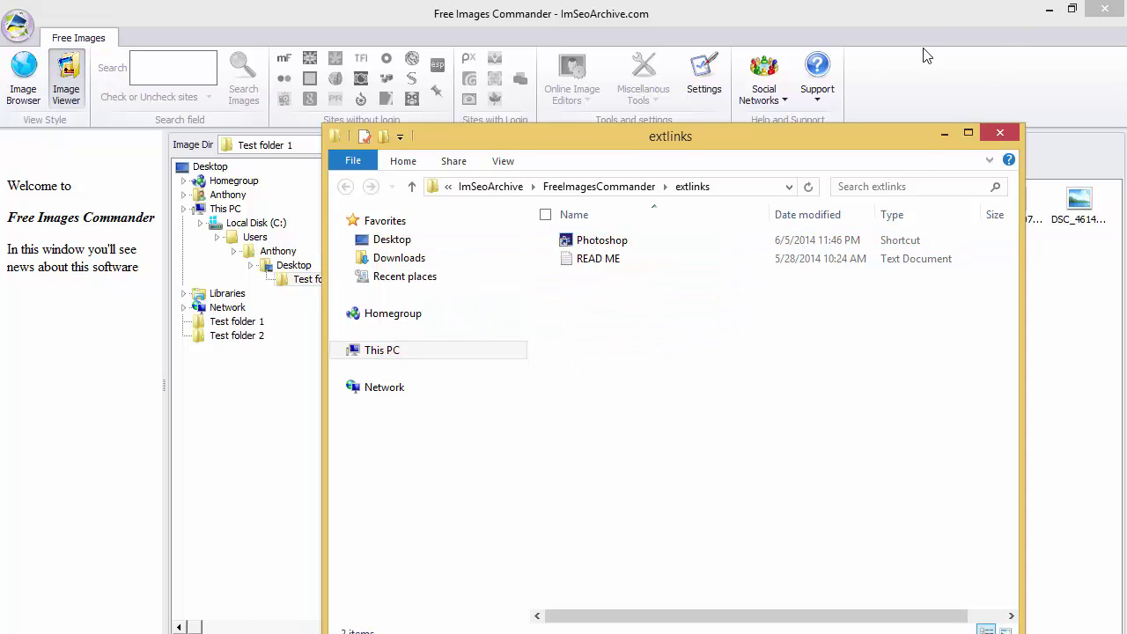
left_click(1048, 10)
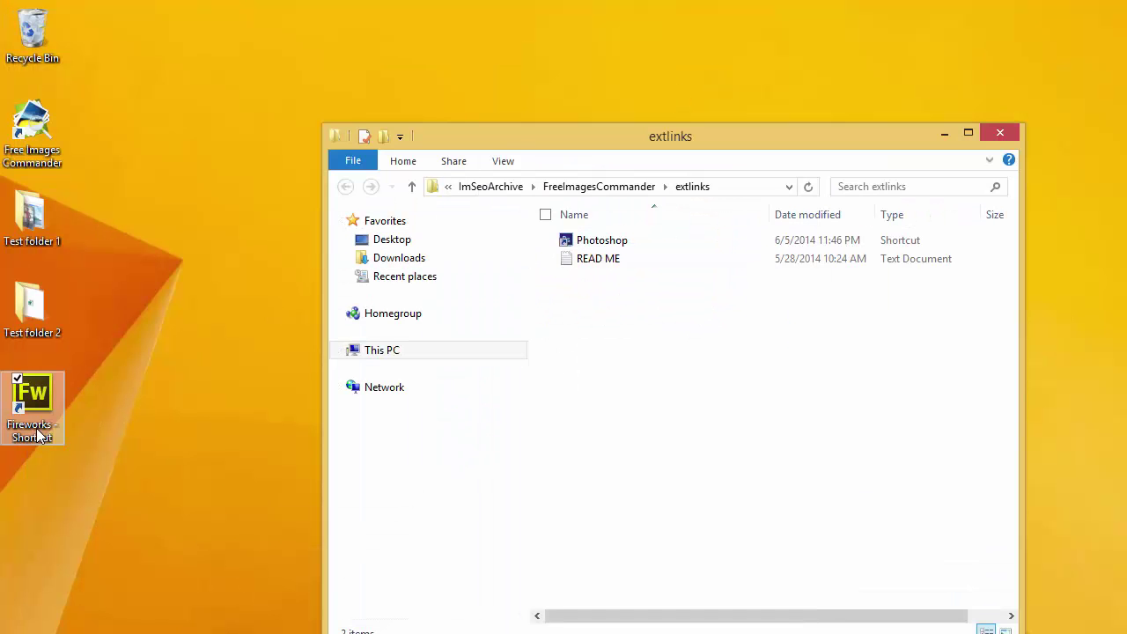
Rename the desktop shortcut to Fireworks and move it into extlinks, allowing the protected-folder move
left_click(49, 437)
left_click(48, 437)
key("End")
key("BackSpace")
key("BackSpace")
key("BackSpace")
key("BackSpace")
key("BackSpace")
key("BackSpace")
key("BackSpace")
key("BackSpace")
key("BackSpace")
key("BackSpace")
key("BackSpace")
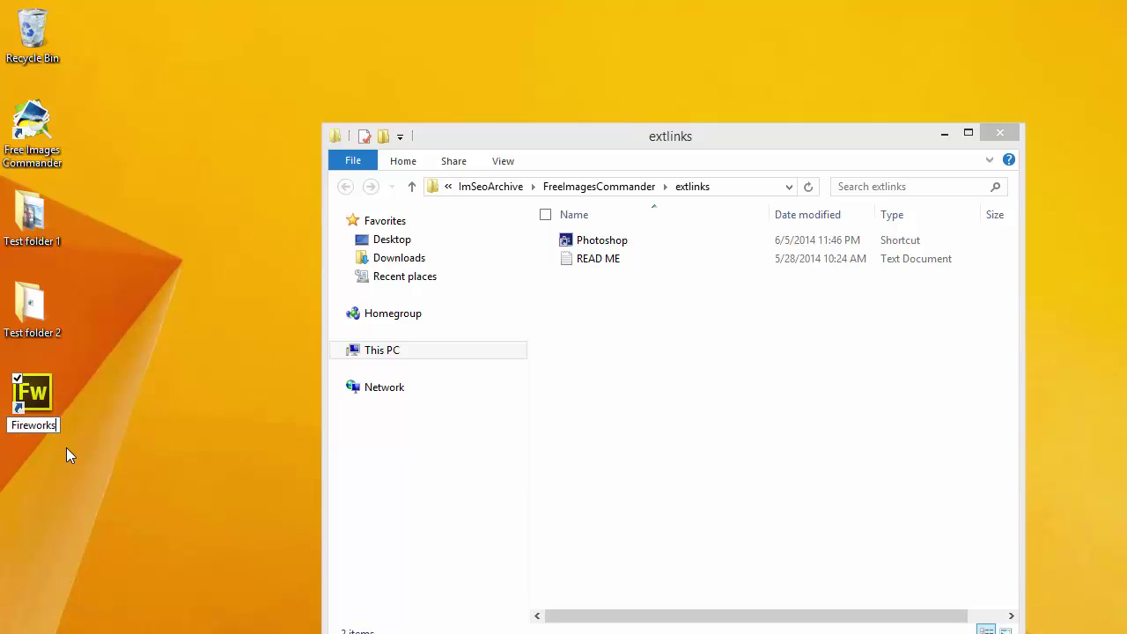
key("Return")
left_click_drag(32, 396, 677, 410)
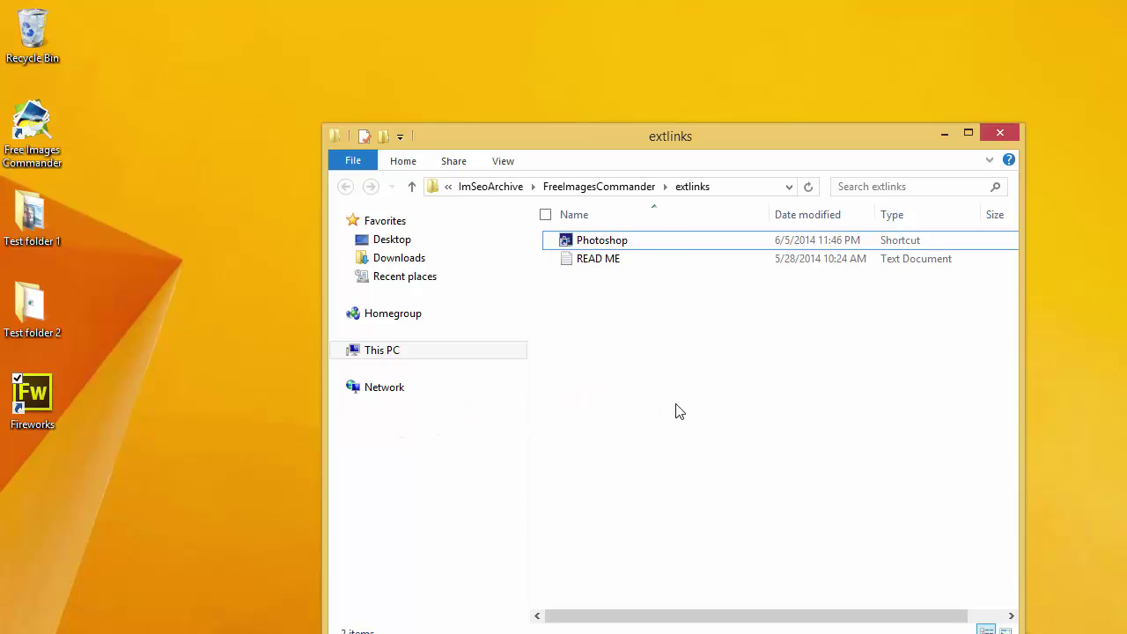
left_click(510, 215)
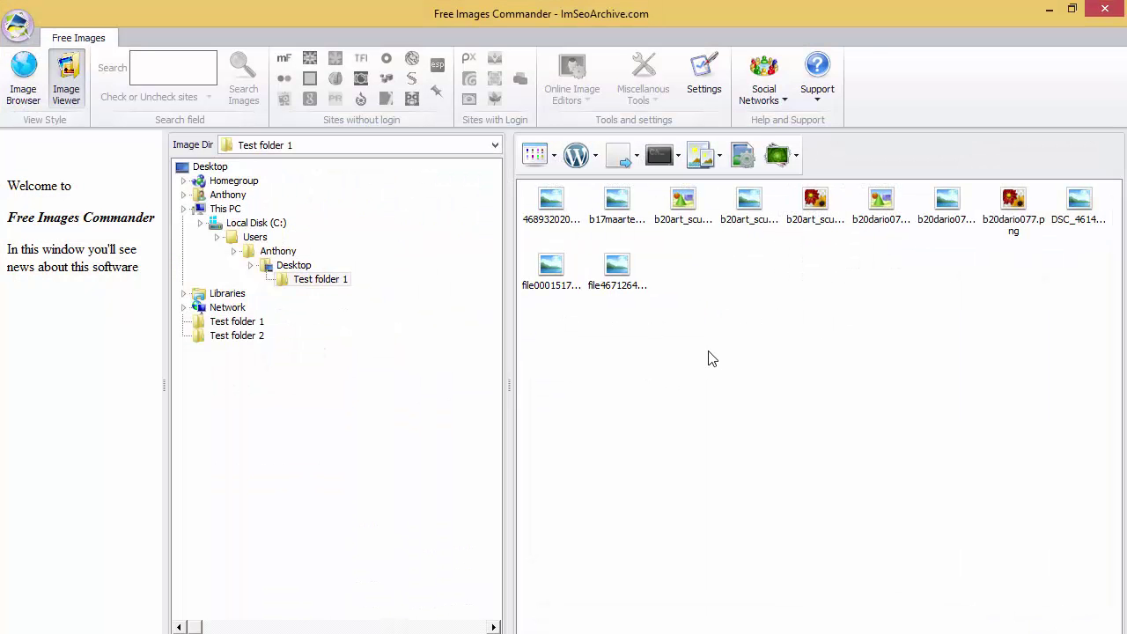
Send the images to Fireworks from the right-click Send To menu, then close Fireworks
right_click(711, 357)
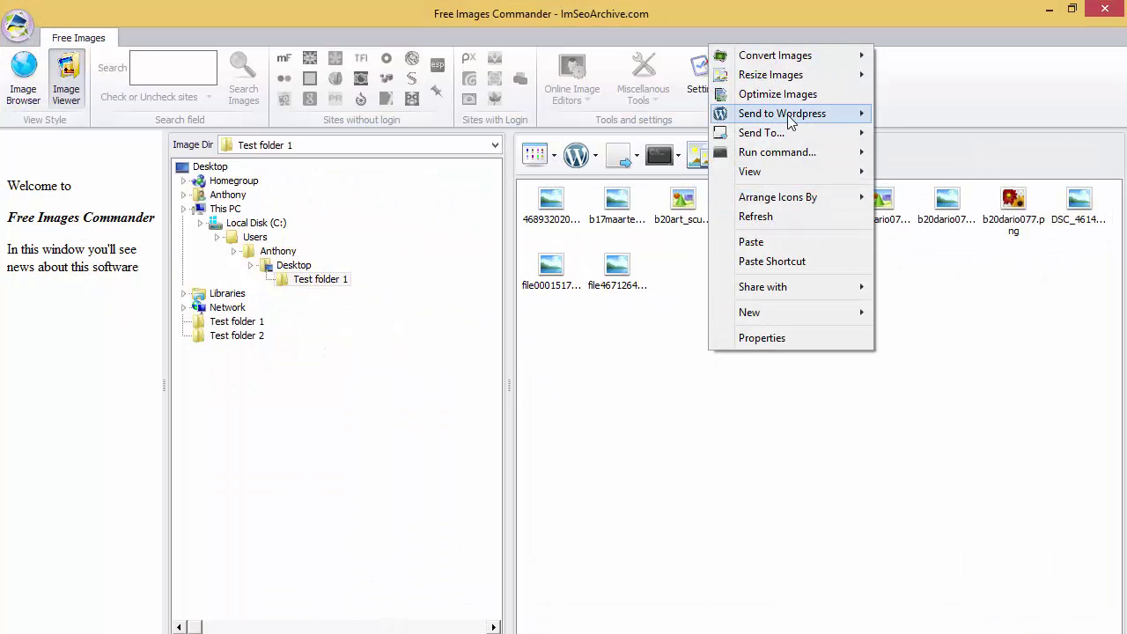
mouse_move(787, 135)
left_click(617, 133)
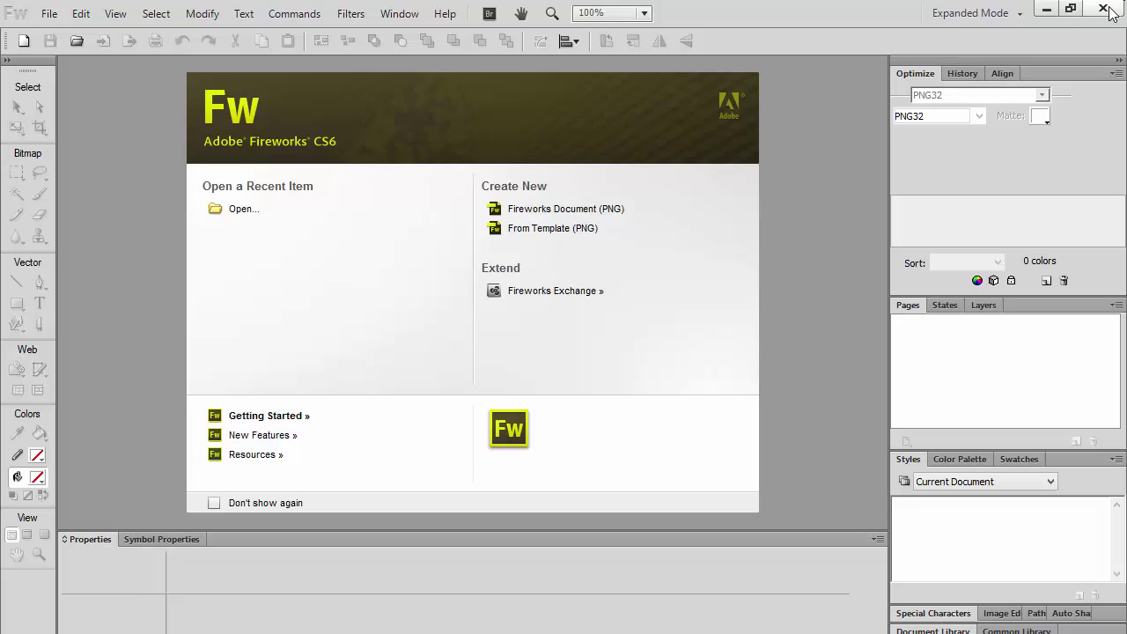
left_click(1111, 12)
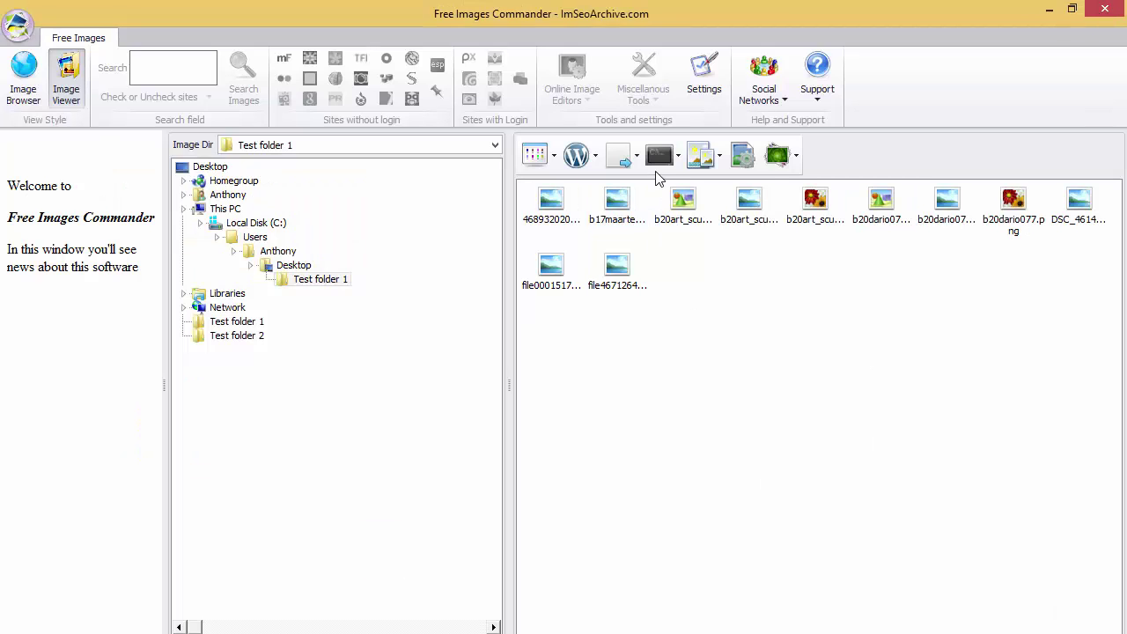
Refresh the Send To shortcut list and confirm Fireworks now appears beside Photoshop
left_click(627, 157)
left_click(640, 205)
left_click(625, 155)
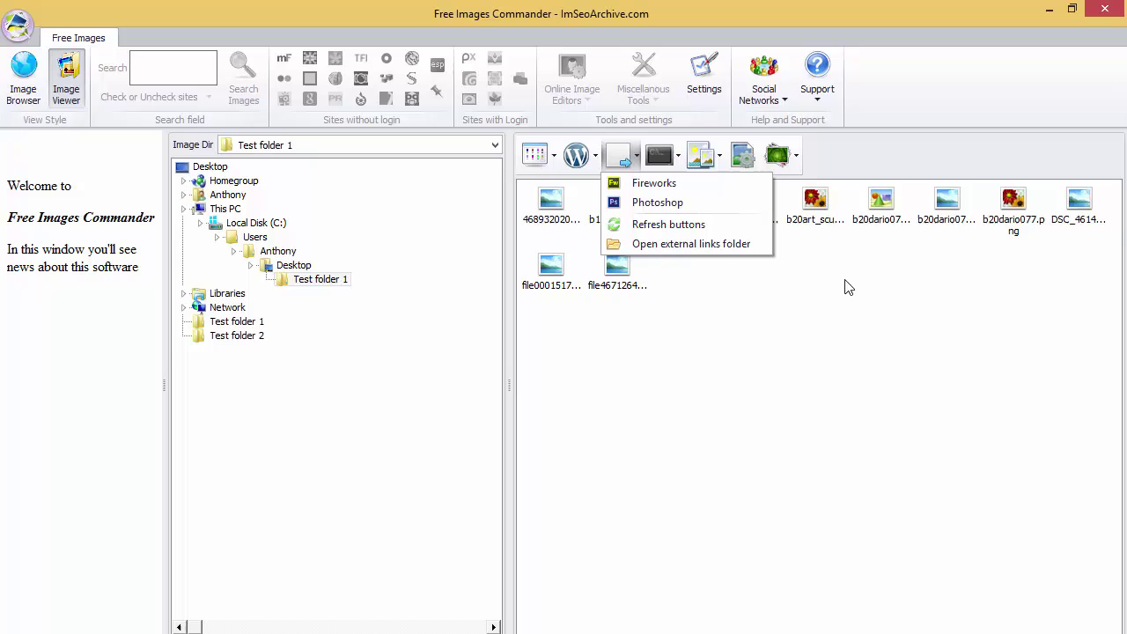
left_click(848, 311)
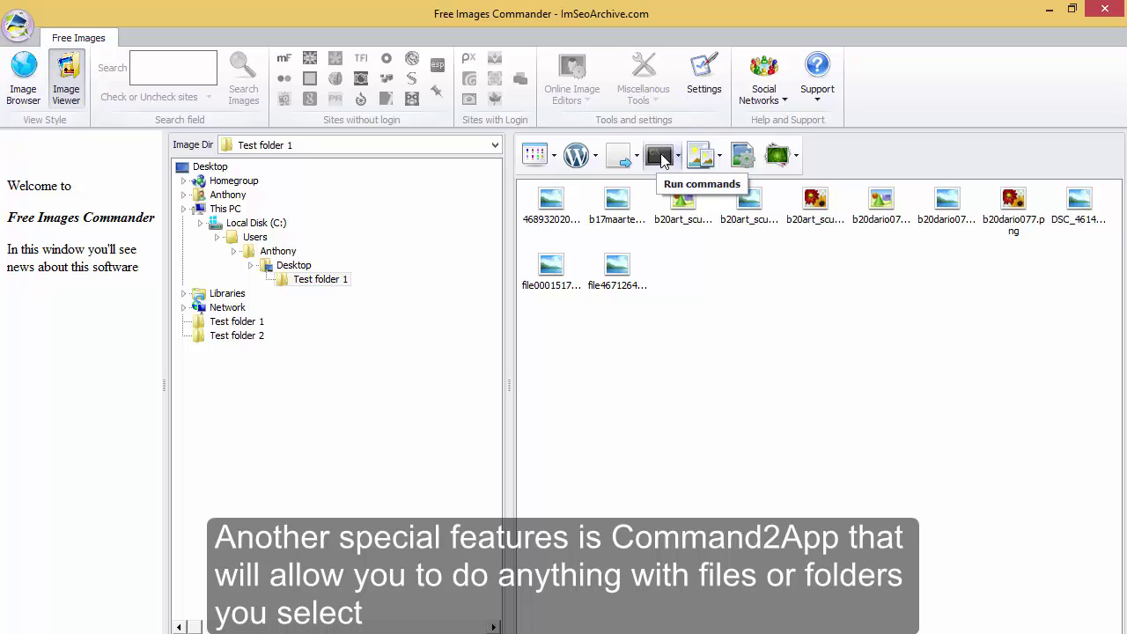
Open the extcommands folder in Windows Explorer from the Run commands options
left_click(662, 159)
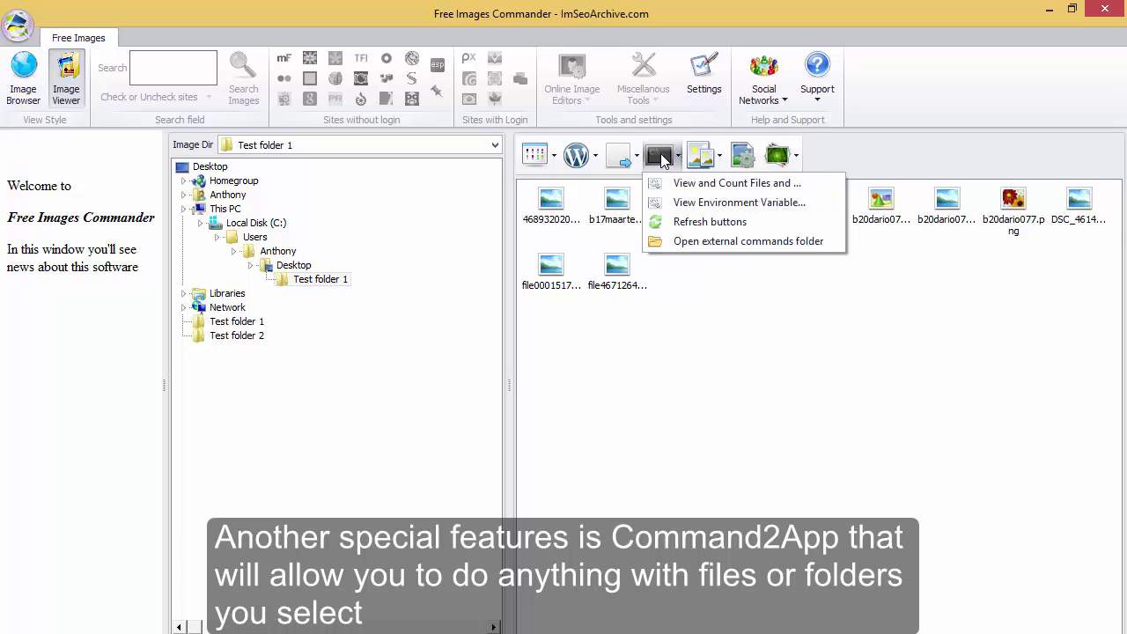
left_click(693, 246)
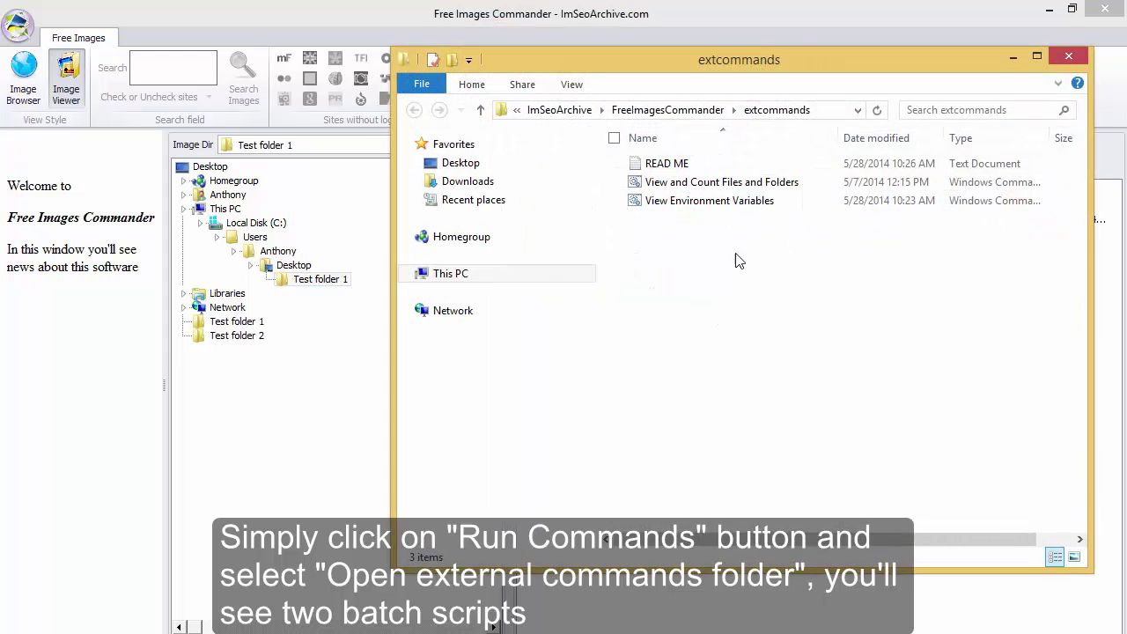
left_click_drag(714, 58, 626, 142)
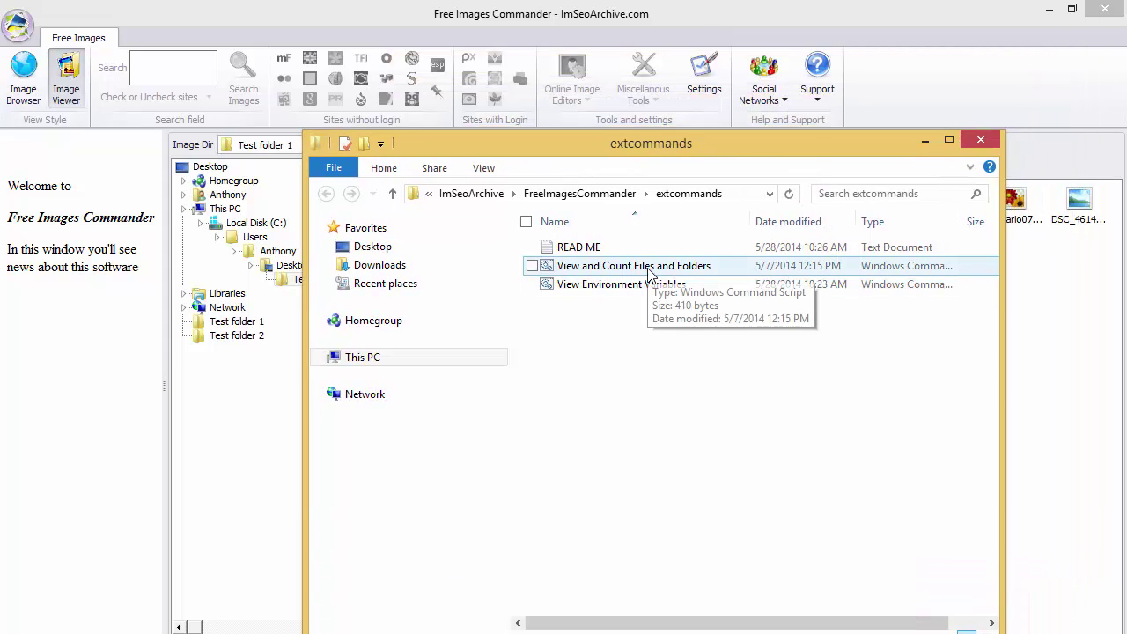
Look over the View and Count Files and View Environment Variables scripts, then return to Free Images Commander
left_click(659, 273)
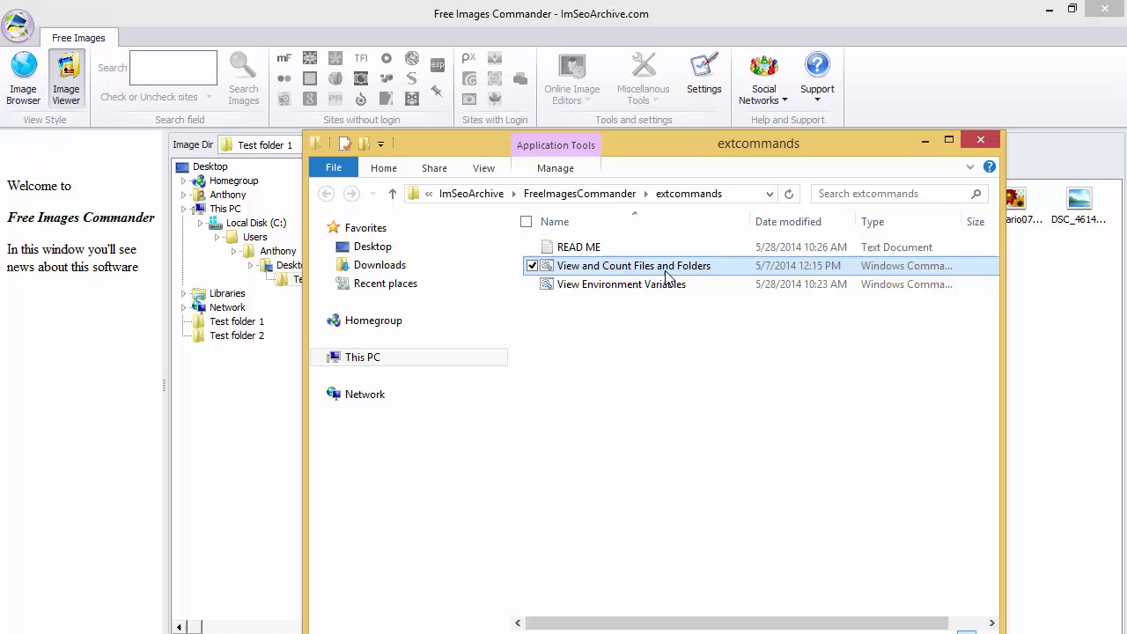
left_click(648, 287)
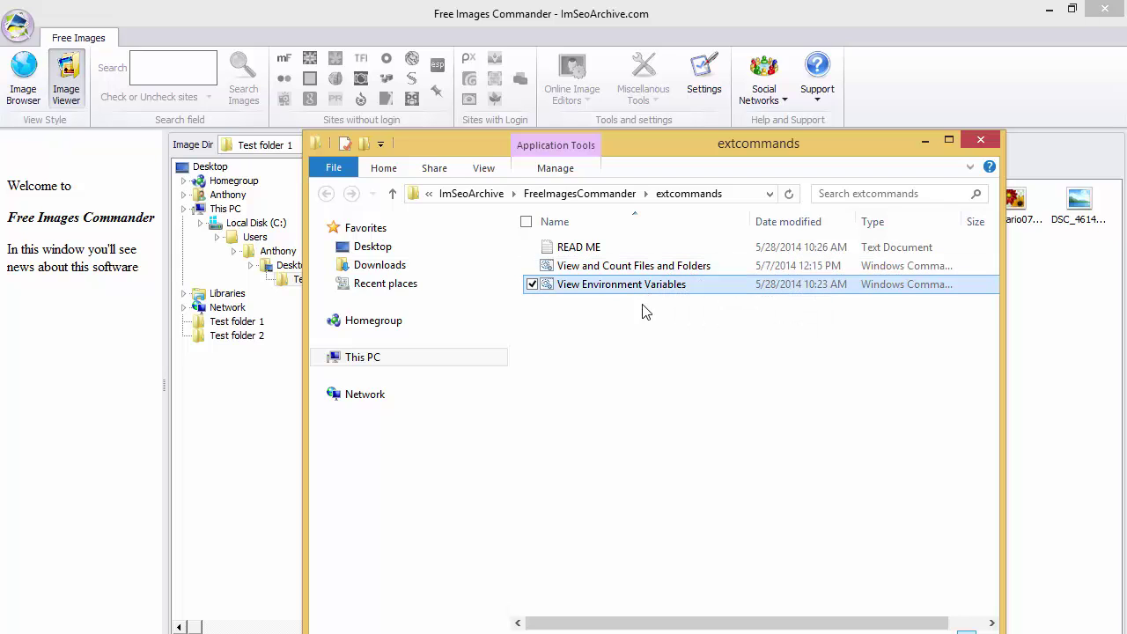
left_click(640, 269)
left_click(1037, 321)
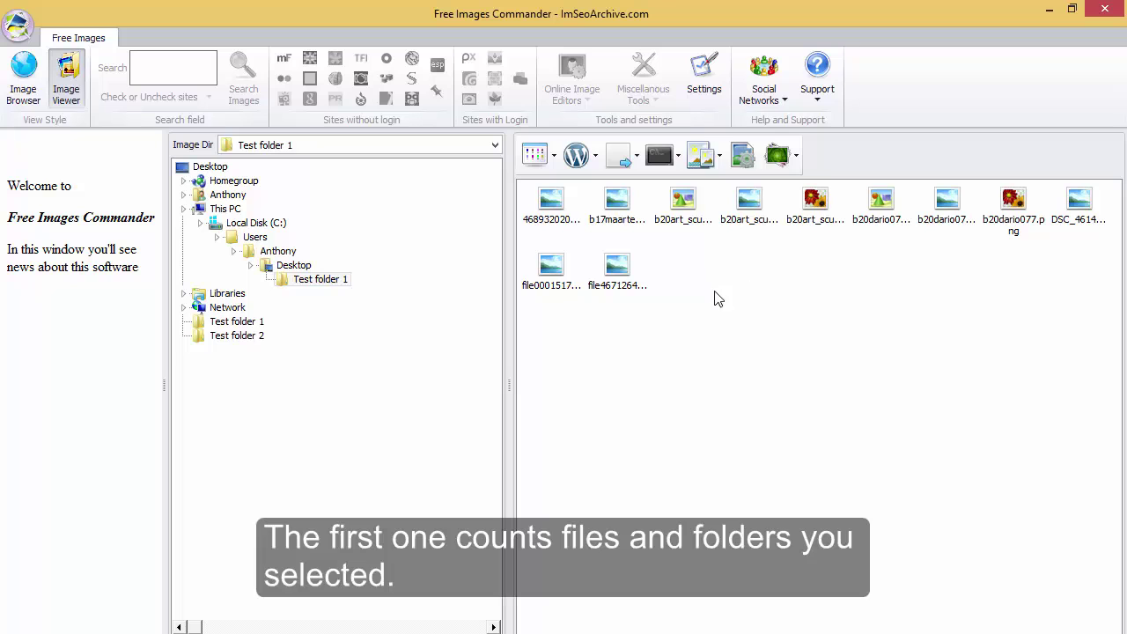
Run View and Count Files and Folders on four selected thumbnails and close its console report
left_click_drag(613, 347, 547, 202)
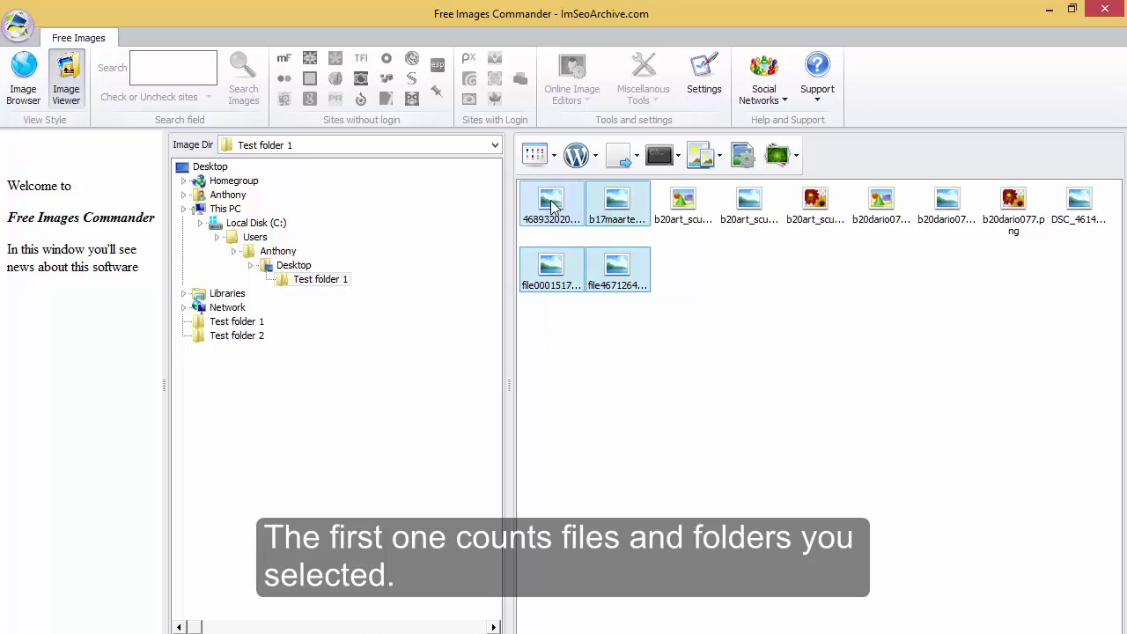
right_click(550, 194)
mouse_move(614, 310)
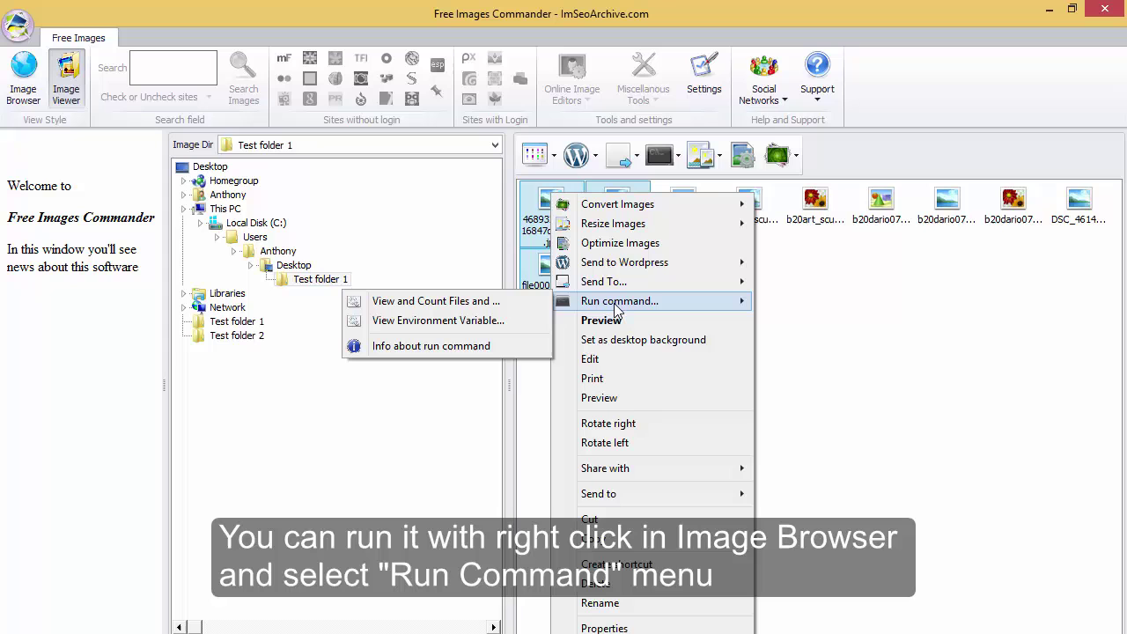
left_click(457, 302)
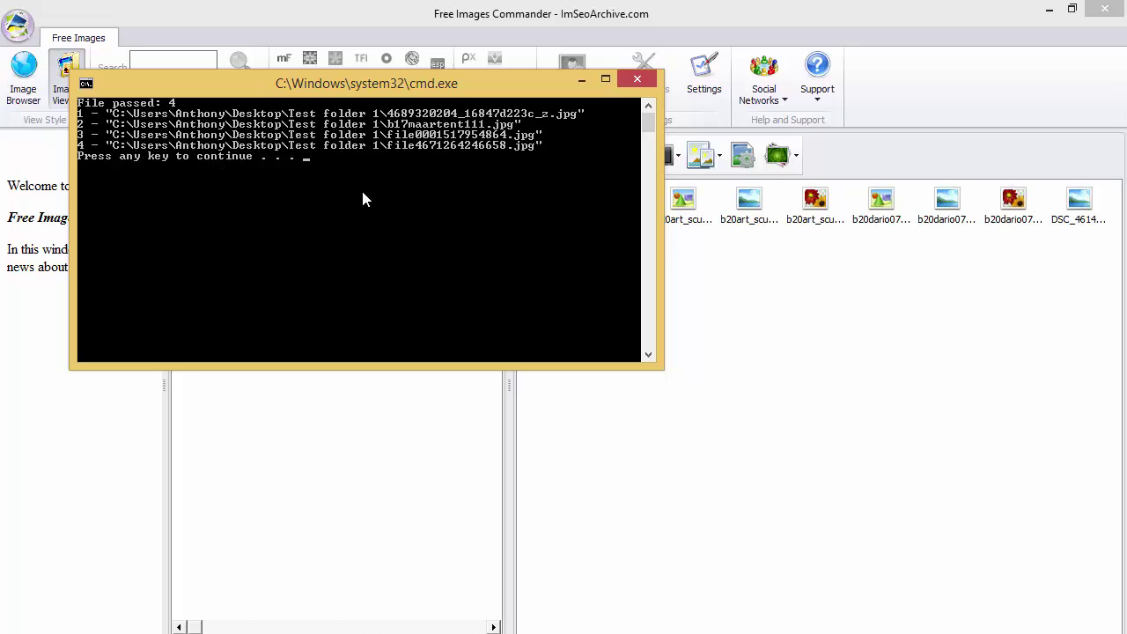
left_click(634, 82)
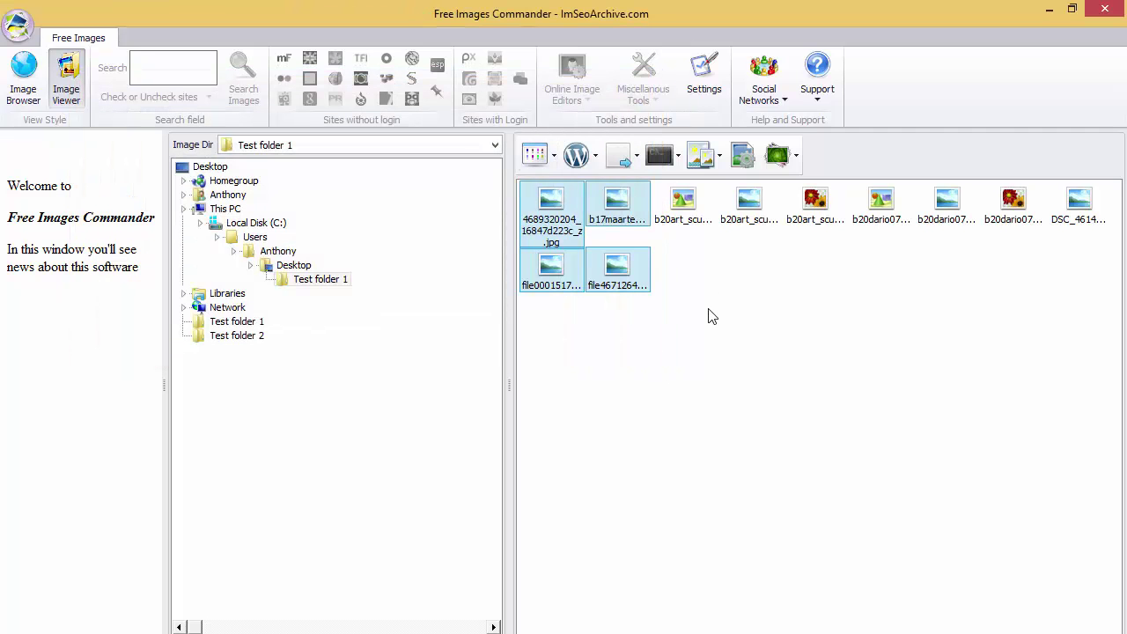
left_click_drag(649, 342, 537, 259)
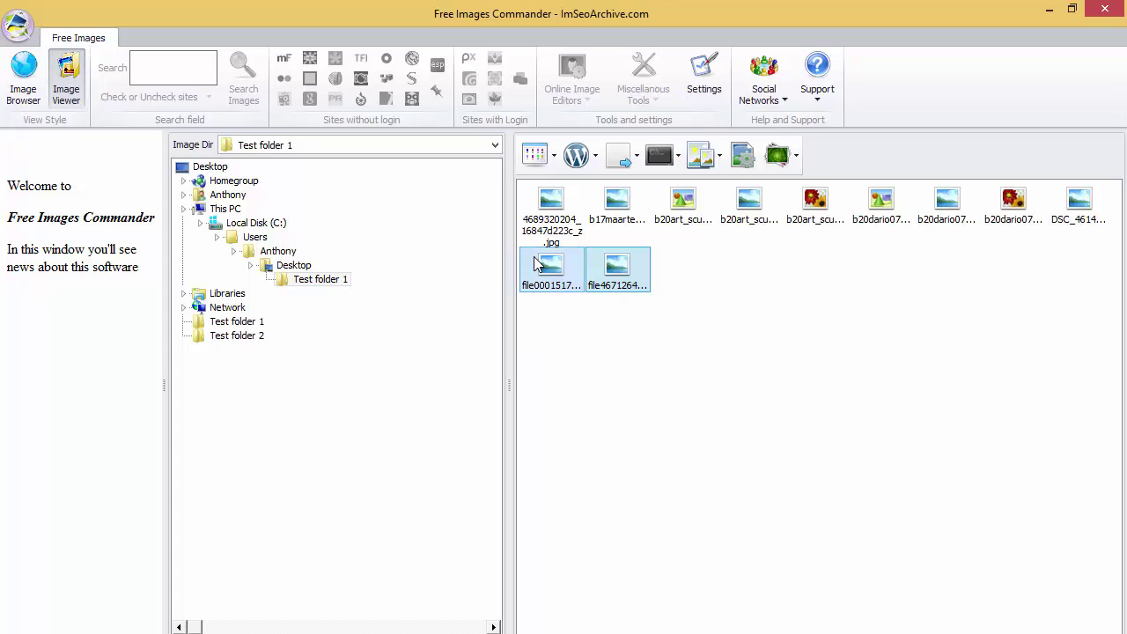
With nothing selected, run View Environment Variables to show the FIC_ROOT, FIC_EXTAPPS, FIC_EXTLINKS and FIC_EXTCOMMANDS paths, then close it
left_click(618, 348)
right_click(686, 271)
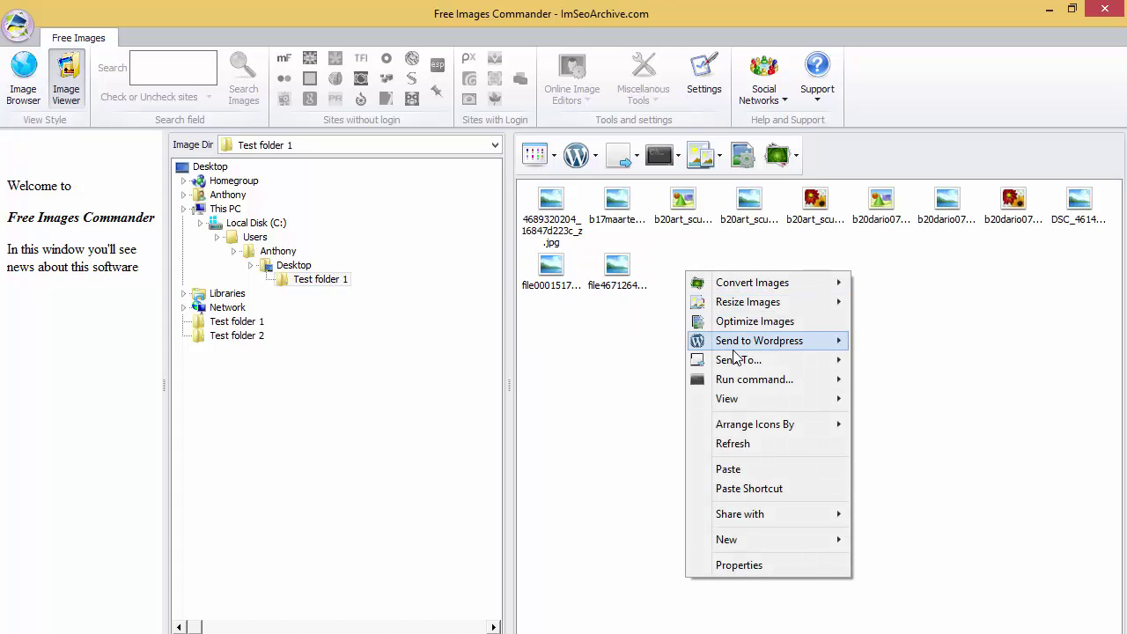
mouse_move(739, 380)
left_click(578, 398)
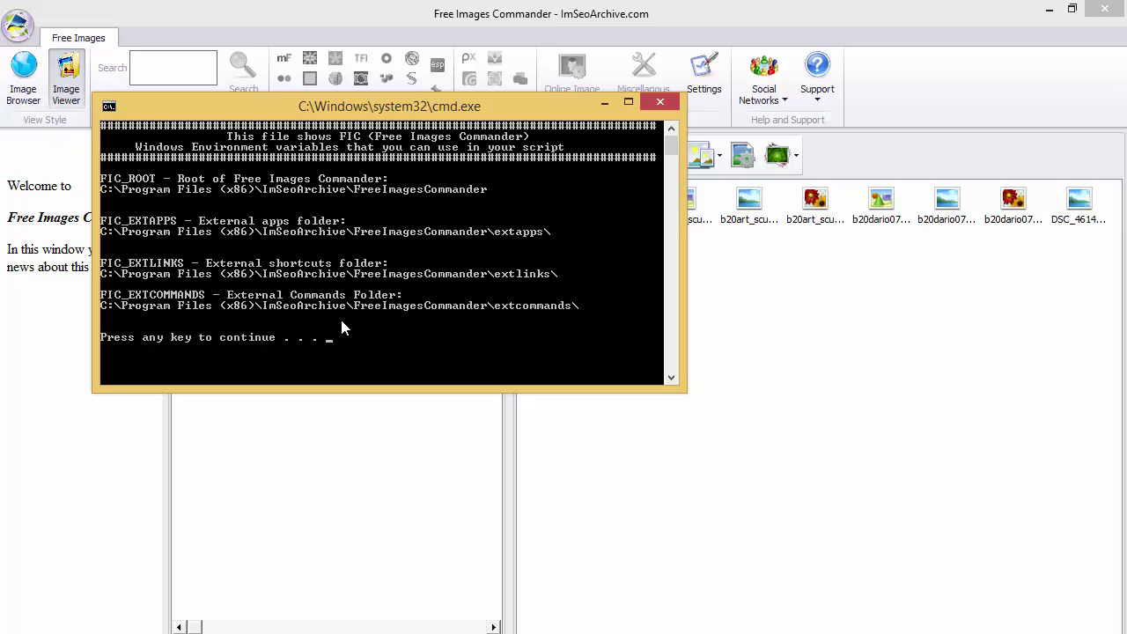
left_click(652, 107)
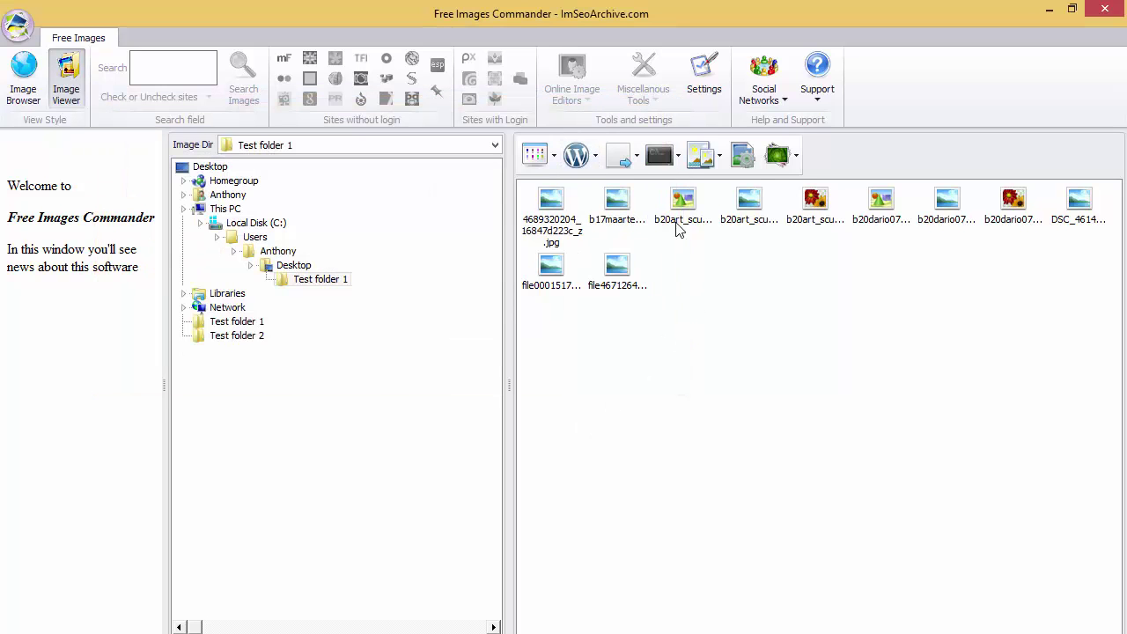
Open the READ ME file from the external commands folder in Notepad
left_click(677, 156)
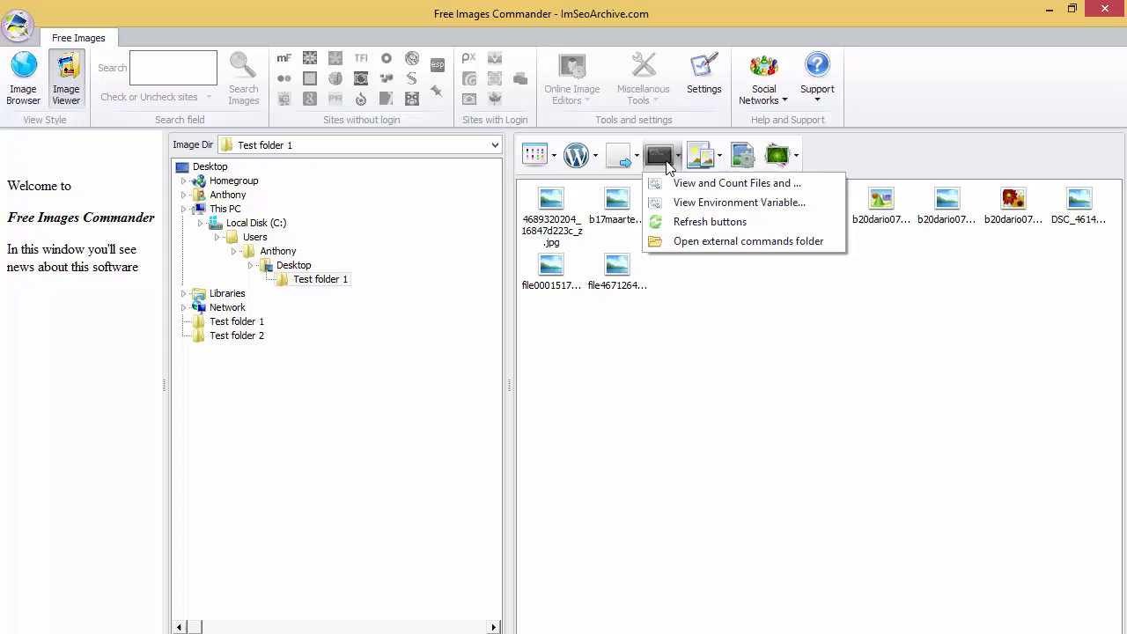
left_click(712, 249)
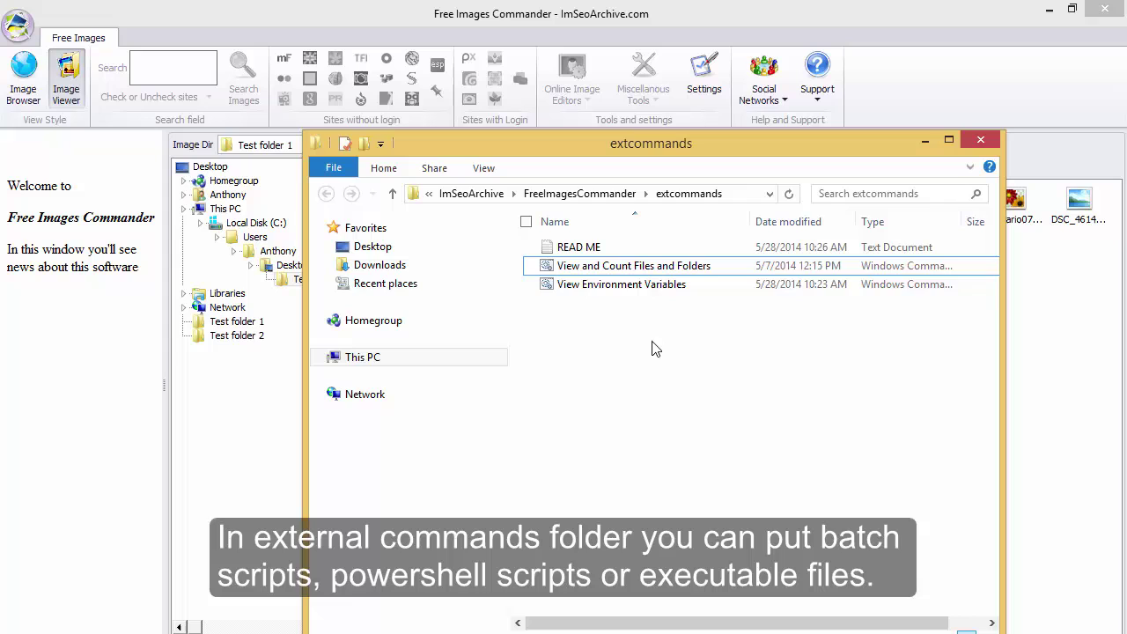
double_click(602, 251)
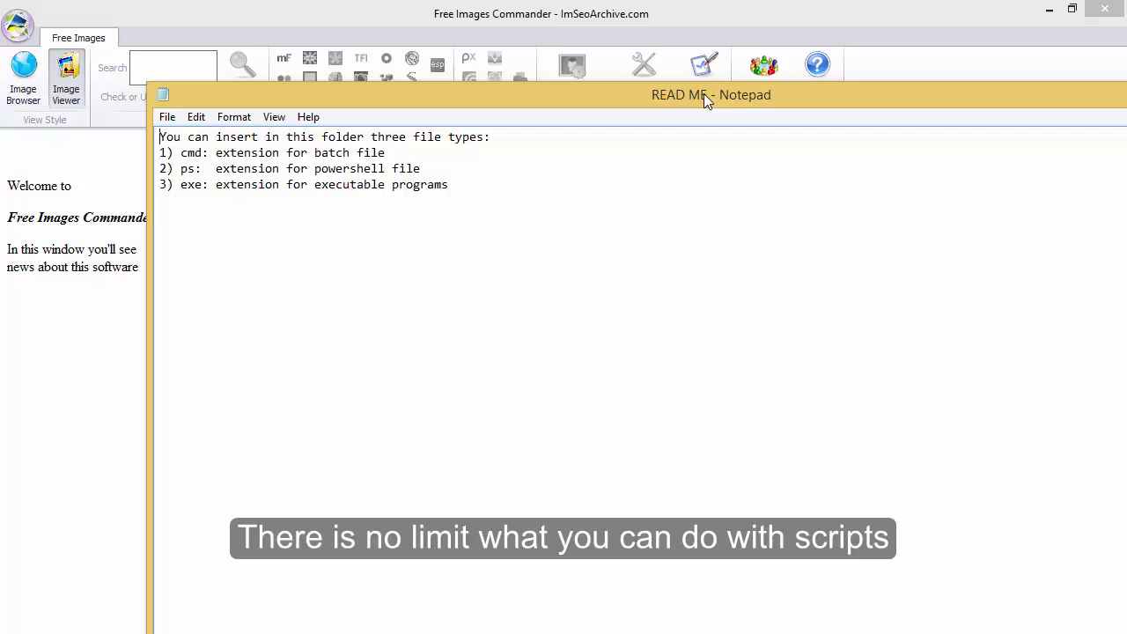
Read the allowed cmd, ps and exe types, then close Notepad and the extcommands folder
left_click_drag(704, 94, 577, 126)
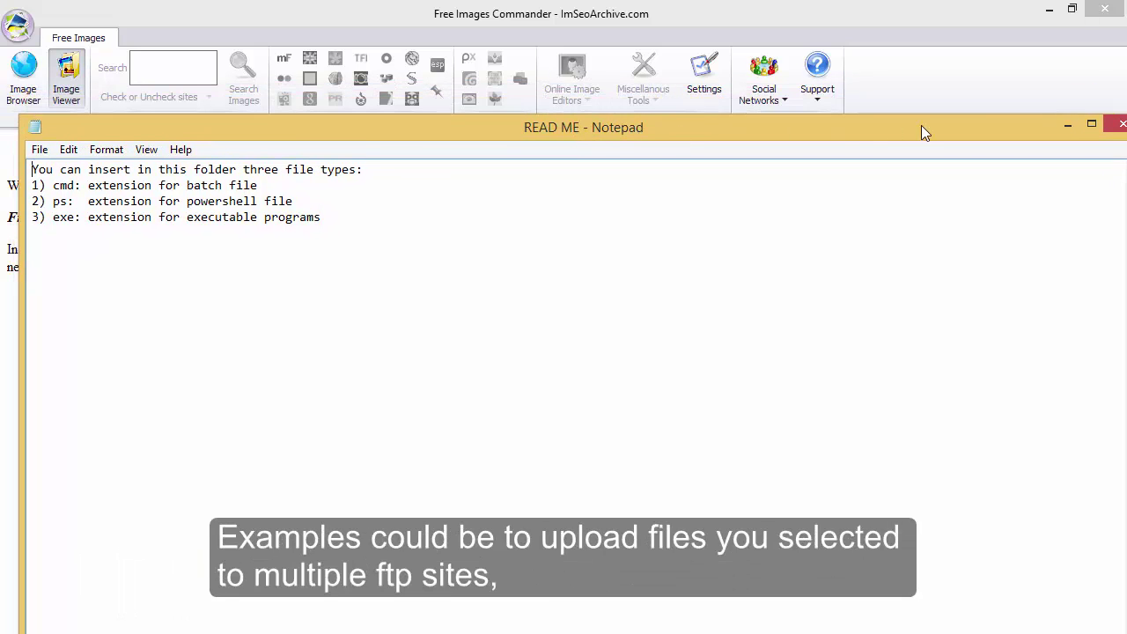
left_click(1120, 126)
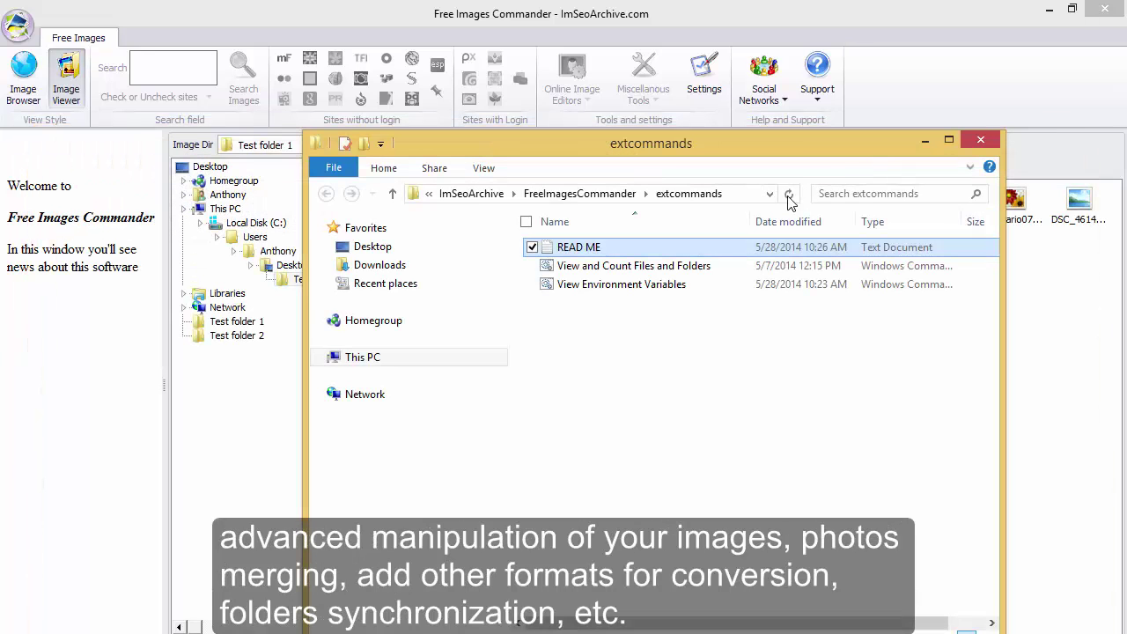
left_click(981, 141)
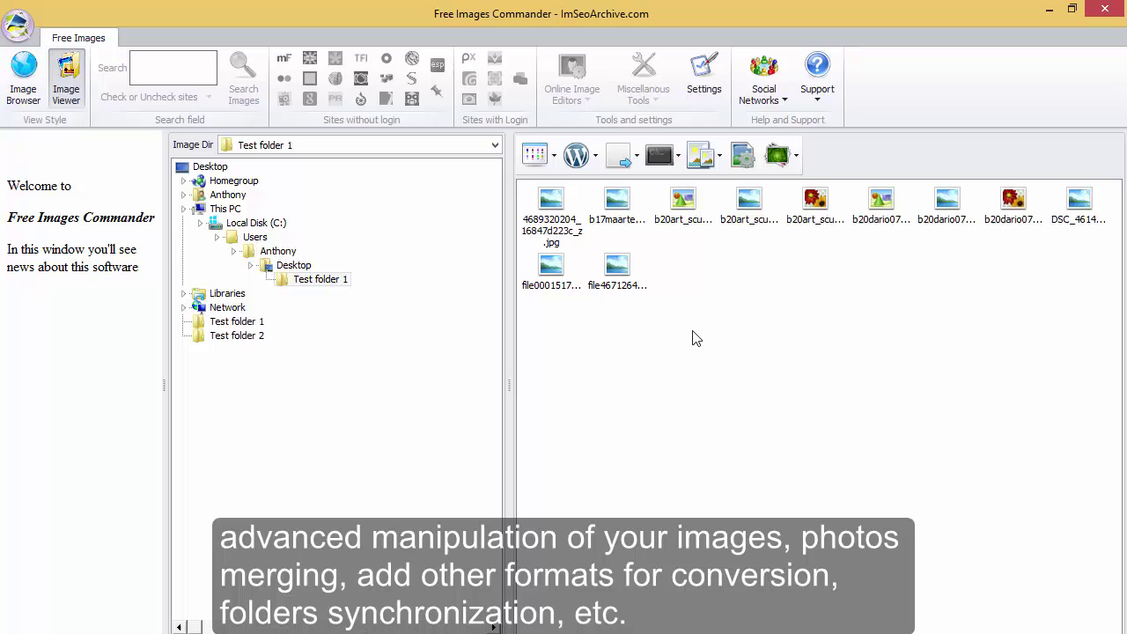